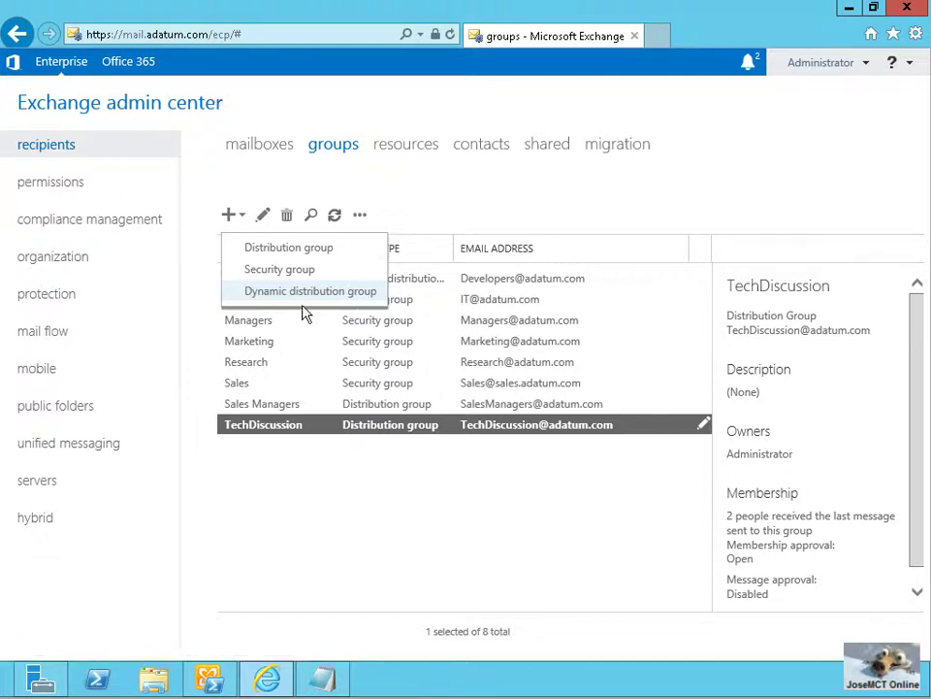
- Start a new distribution group with display name Distribution1 in the organizational unit Adatum.com/OU
left_click(300, 249)
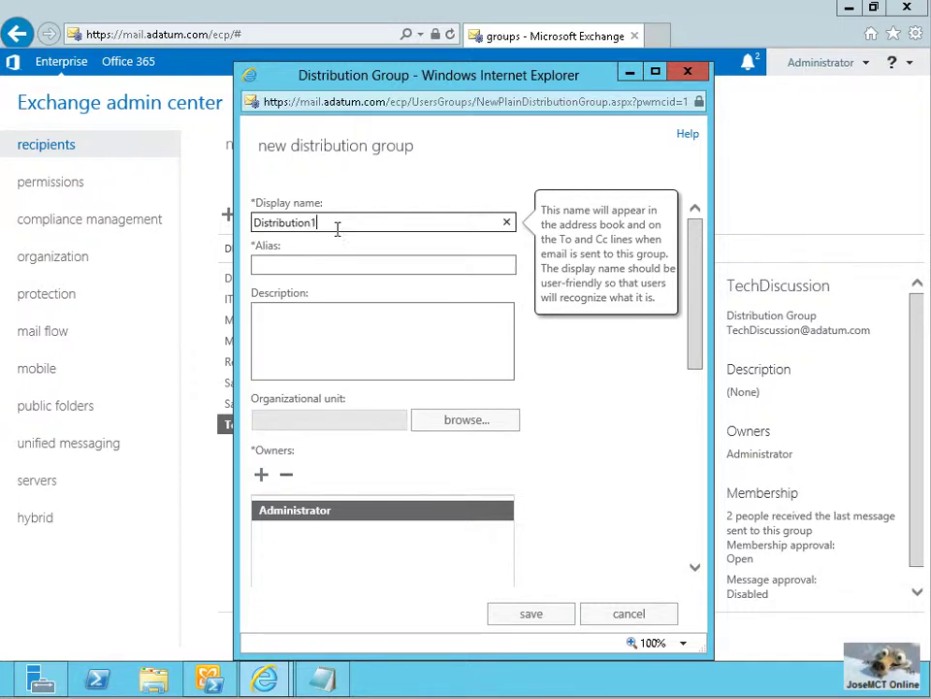
left_click(484, 424)
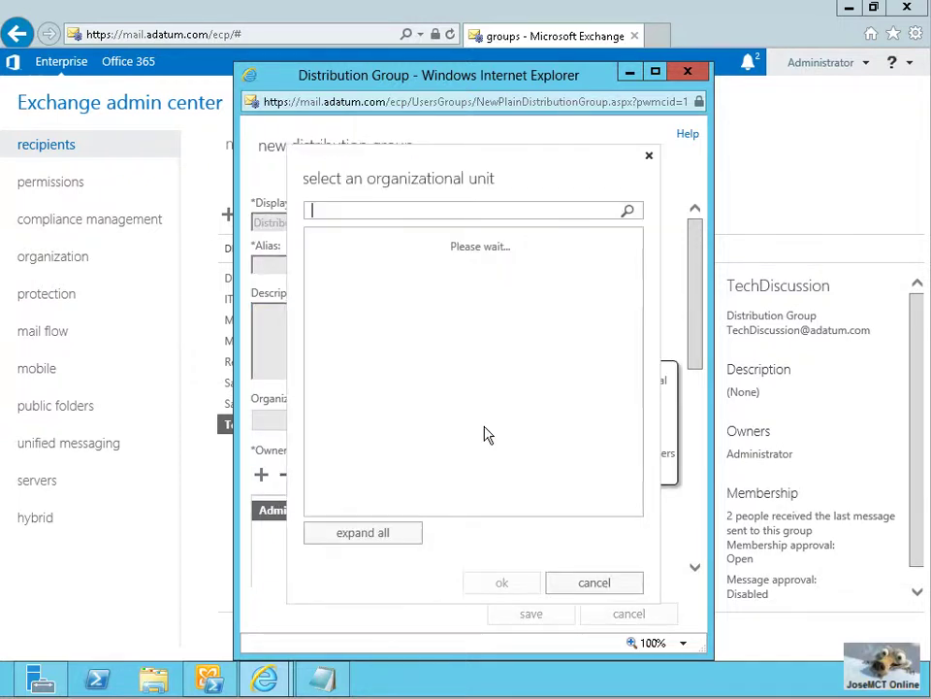
left_click(371, 355)
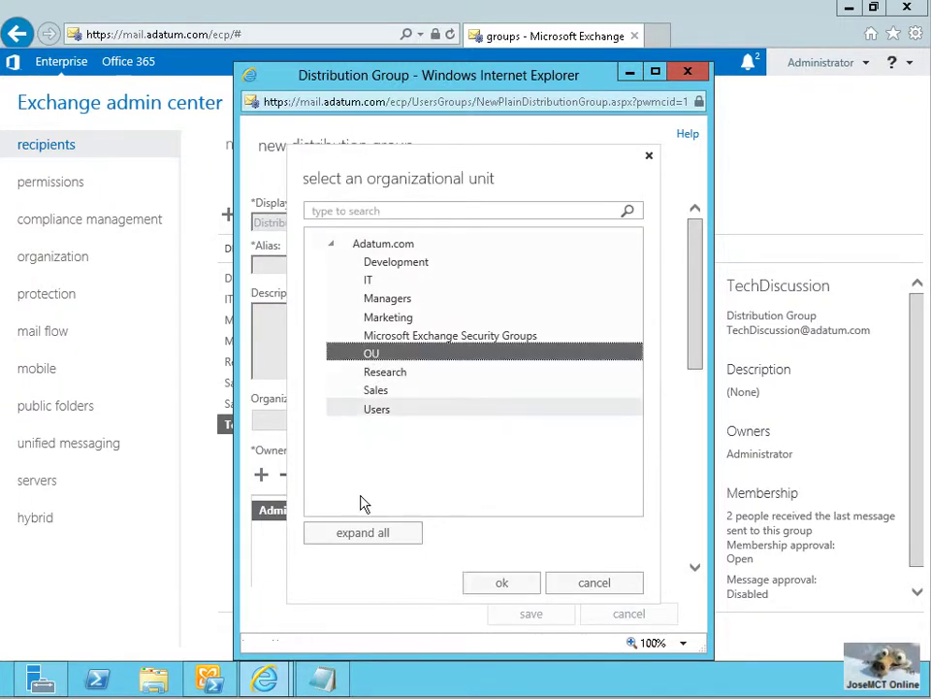
left_click(519, 584)
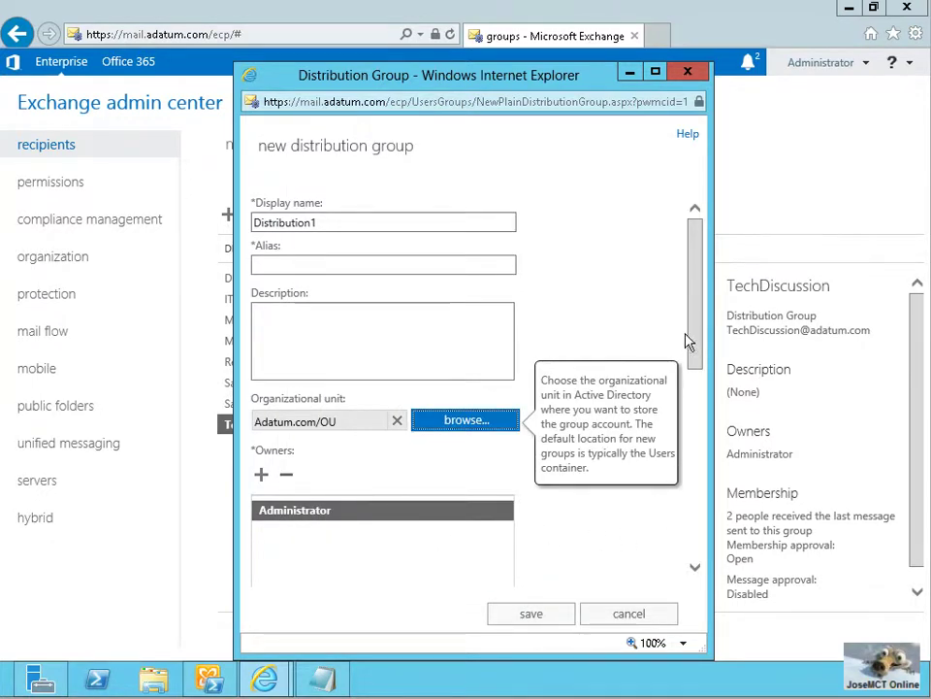
- Search for the first member by first name and add that user to the new group's member selection
scroll(687, 341, "down", 3)
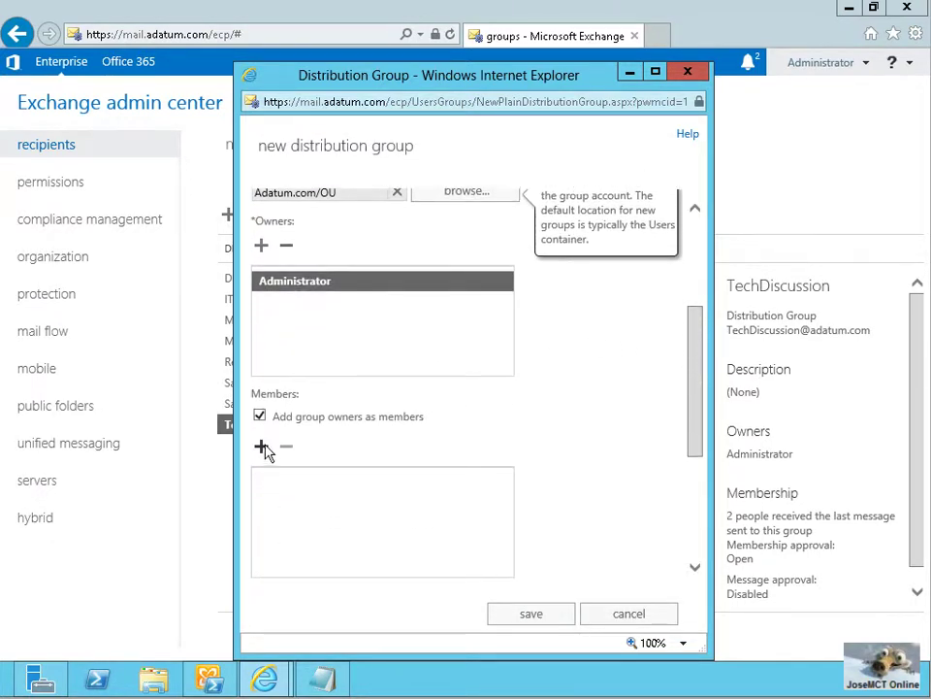
left_click(262, 447)
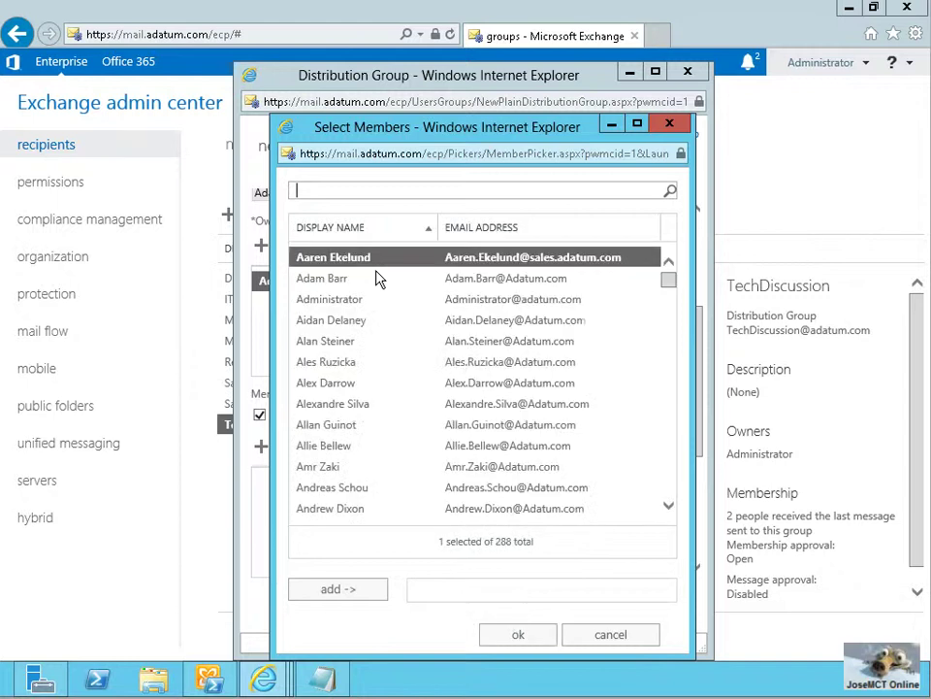
left_click(670, 191)
left_click(355, 591)
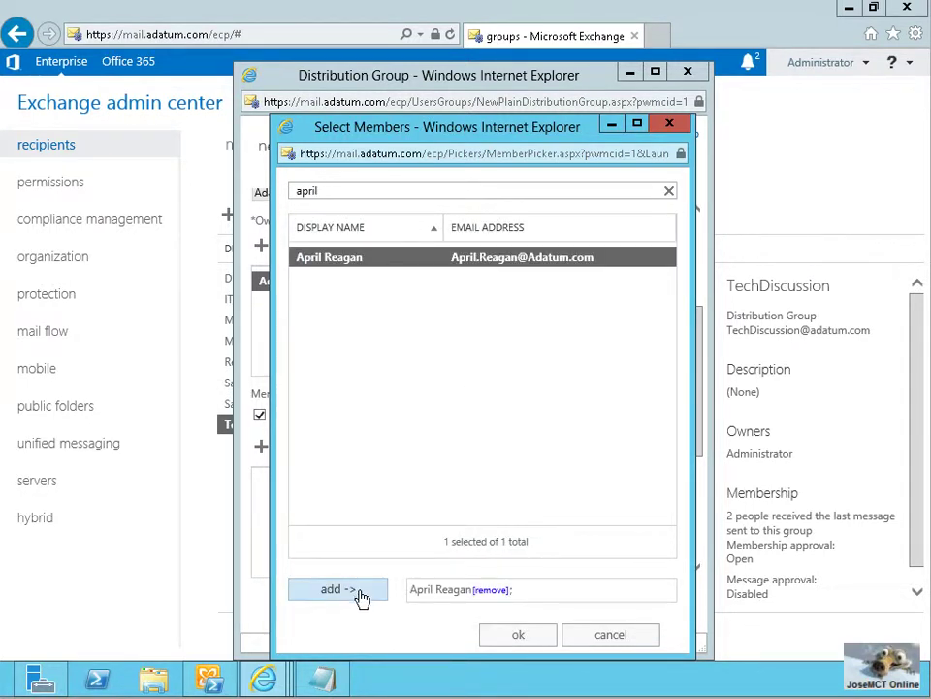
- Add a second user, found by first name, to the selection and confirm the group's members
left_click(347, 190)
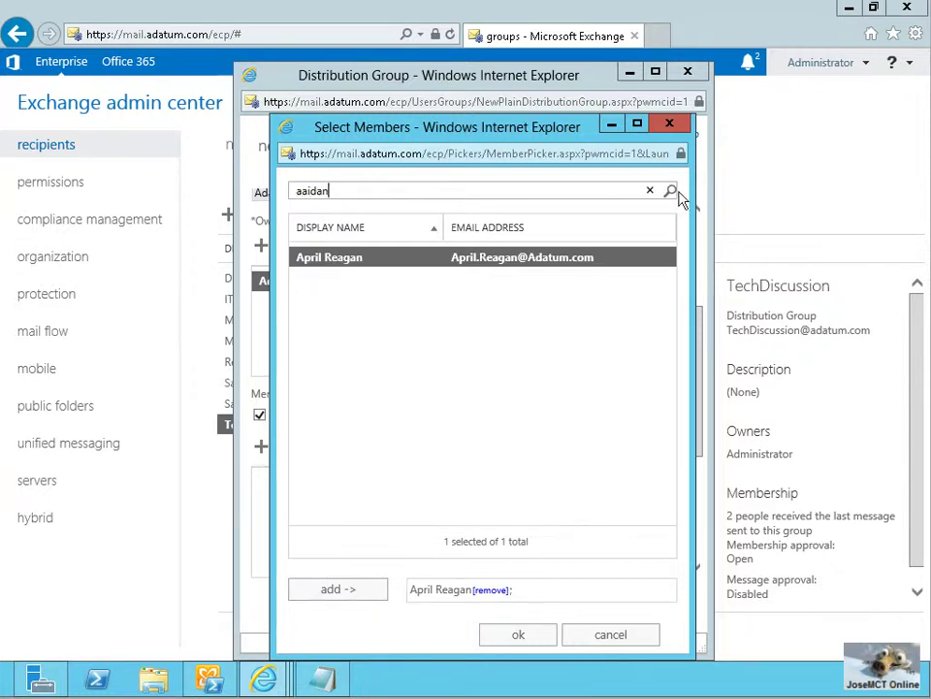
left_click(670, 191)
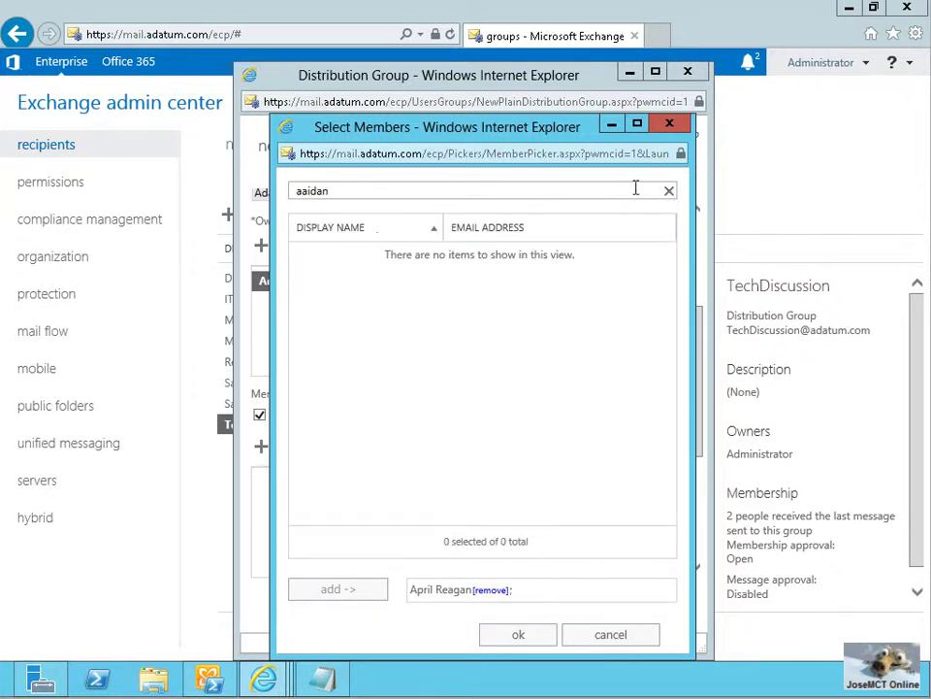
left_click(302, 190)
key("BackSpace")
left_click(669, 191)
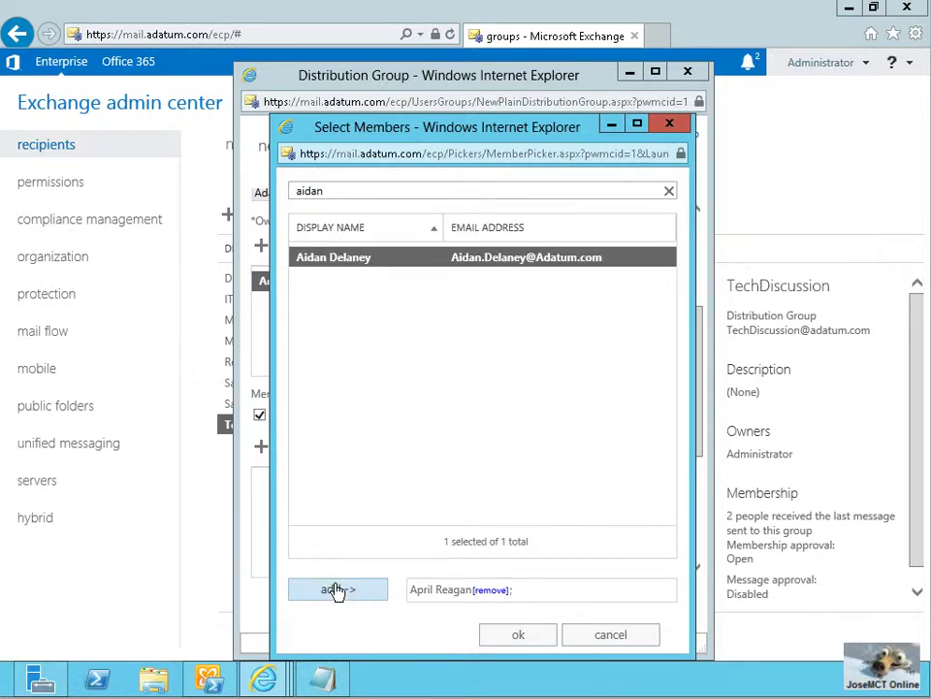
left_click(338, 589)
left_click(524, 635)
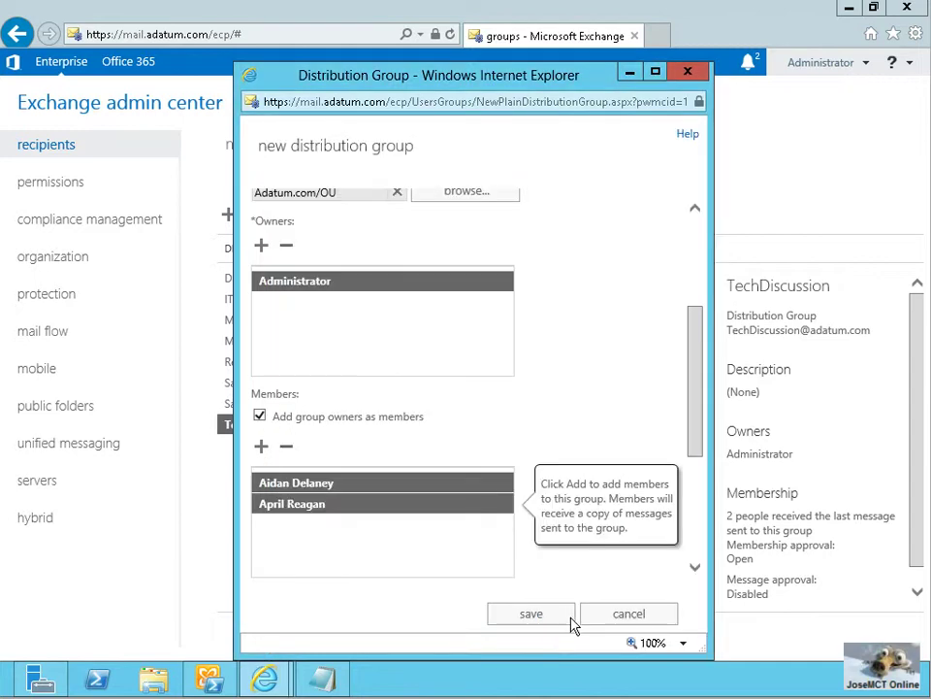
- Try to save the new distribution group with joining and leaving both left open
scroll(702, 395, "down", 3)
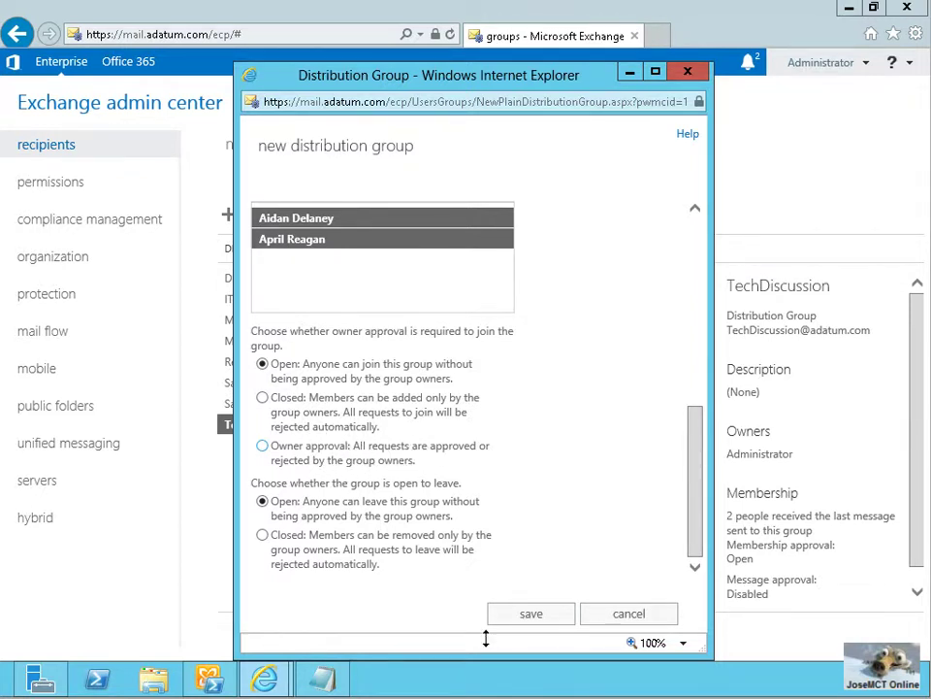
left_click(530, 615)
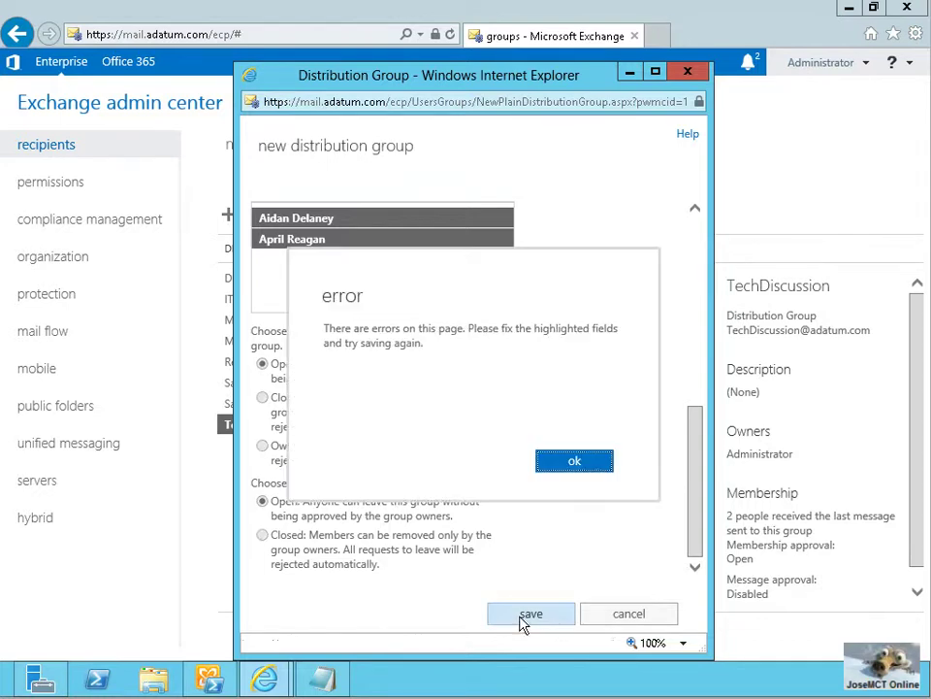
left_click(577, 463)
- Copy the display name into the alias so it reads Distribution1, and save the new group
left_click_drag(698, 506, 693, 303)
key("shift+Tab")
key("ctrl+c")
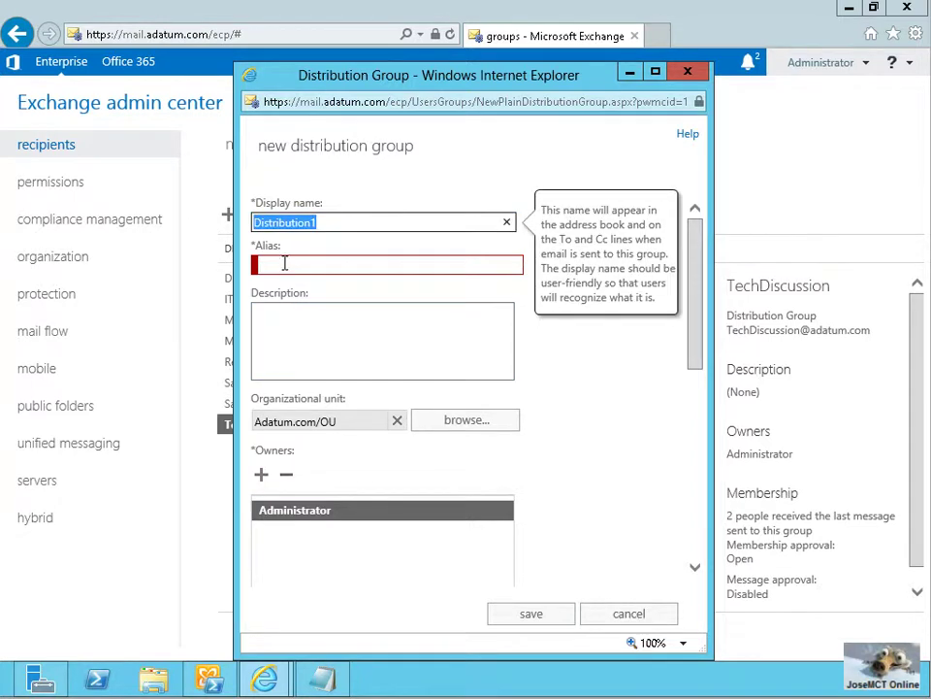
left_click(284, 263)
key("ctrl+v")
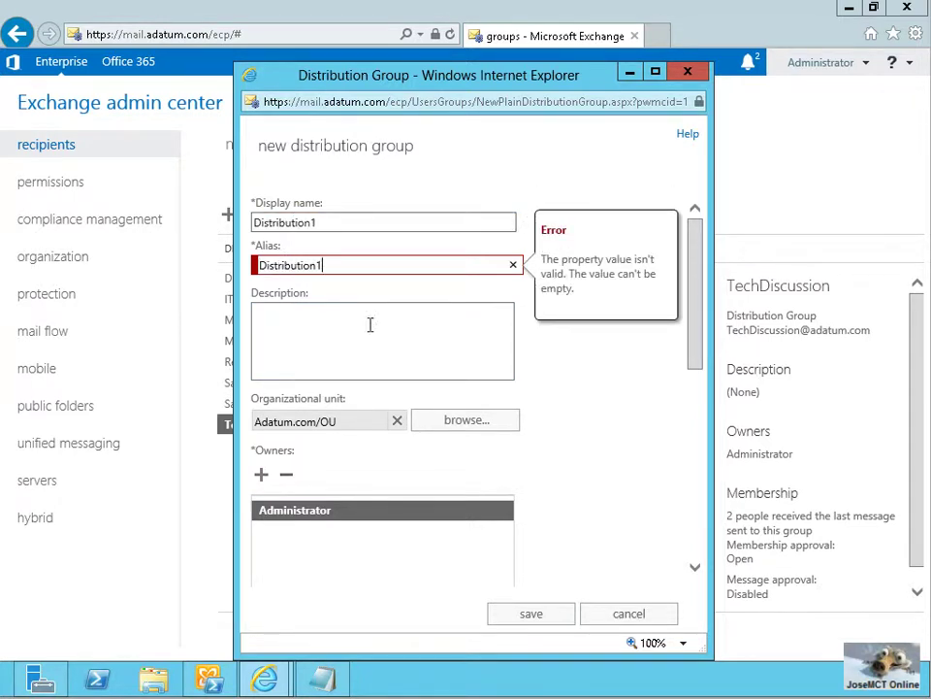
left_click(530, 613)
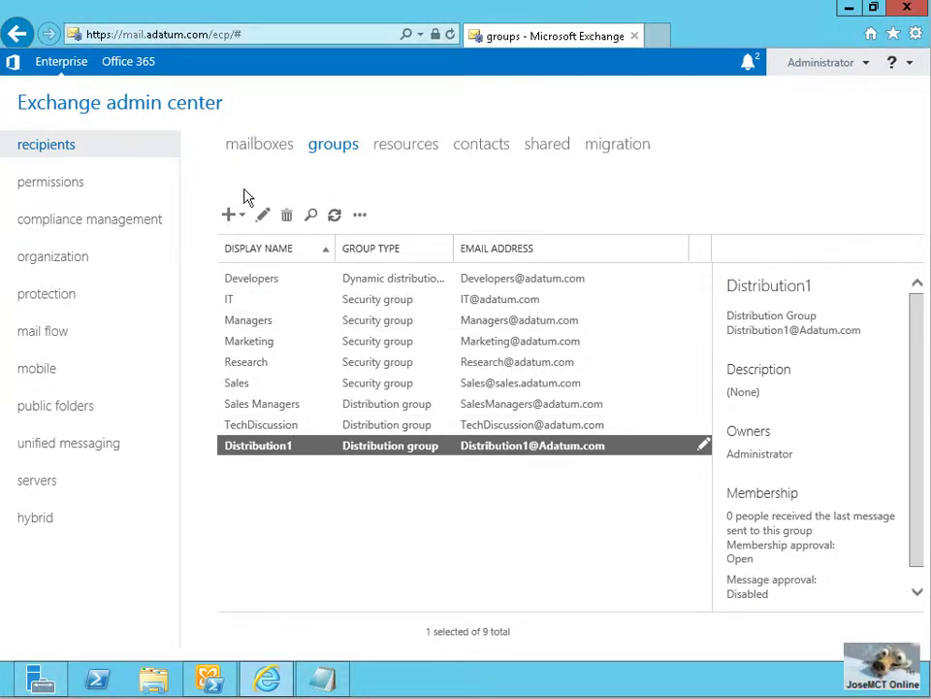
- Edit the Distribution1 group's membership approval: require owner approval to join and make leaving Closed
left_click(263, 218)
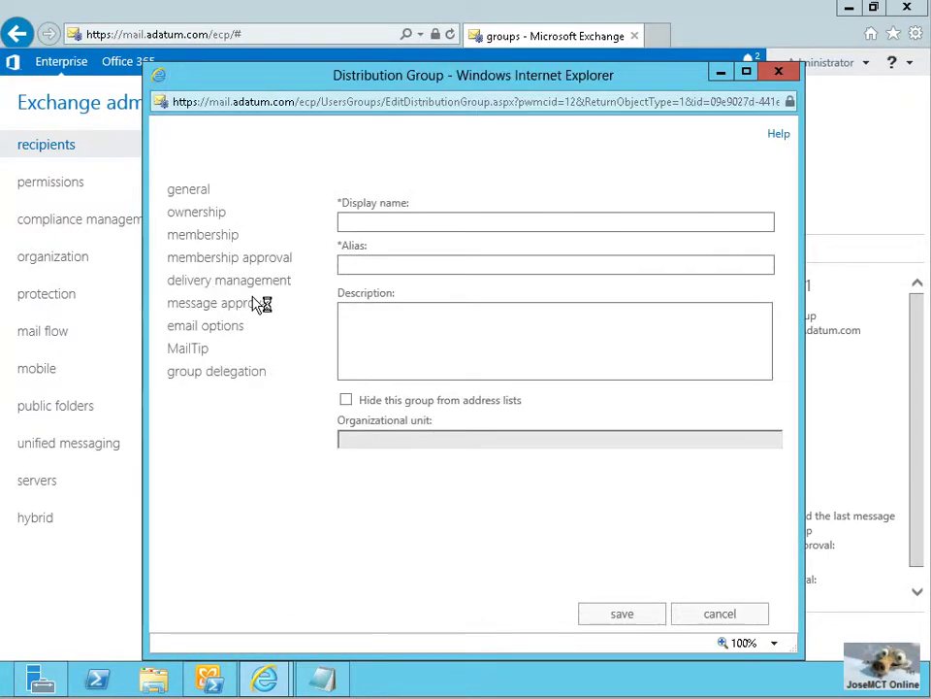
left_click(198, 213)
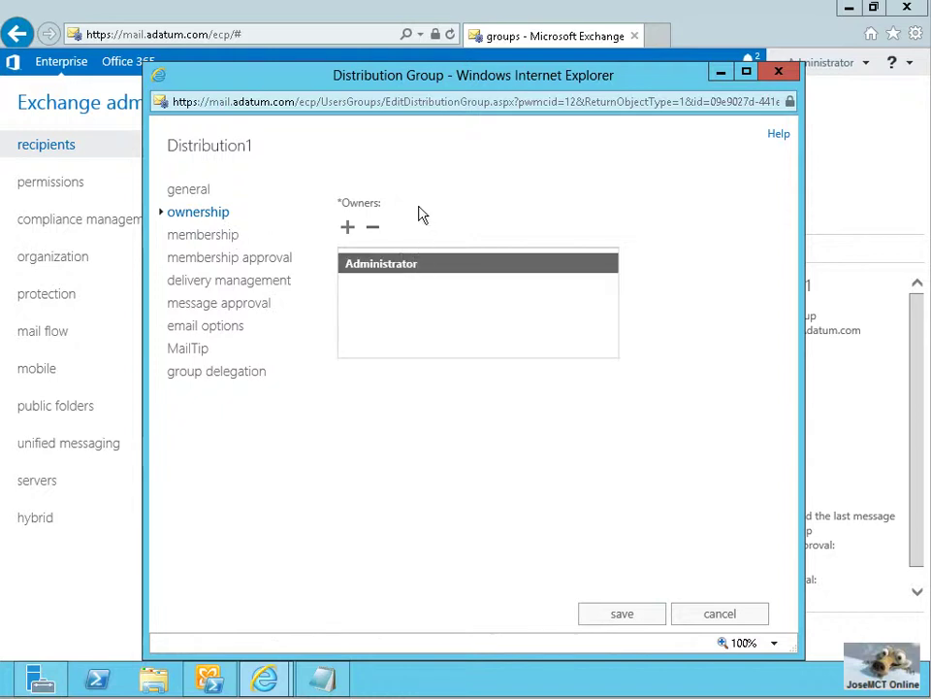
left_click(222, 236)
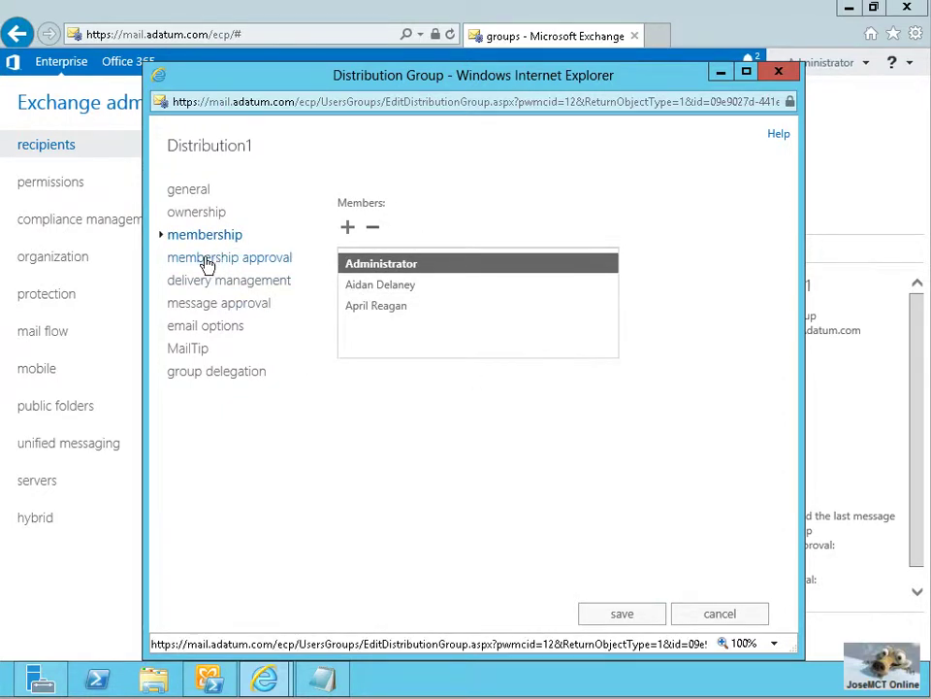
left_click(255, 262)
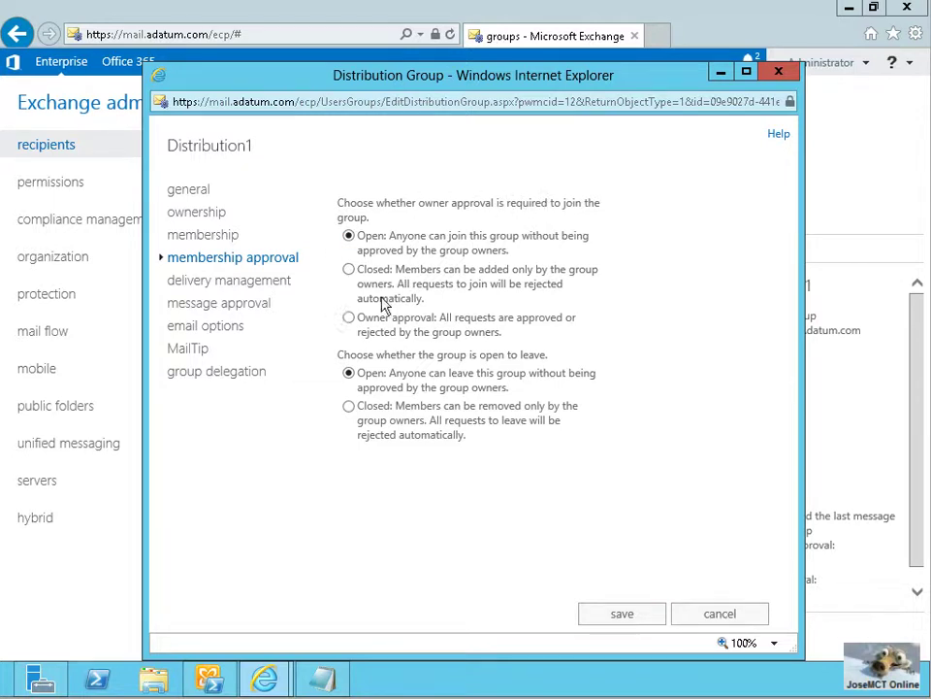
left_click(349, 317)
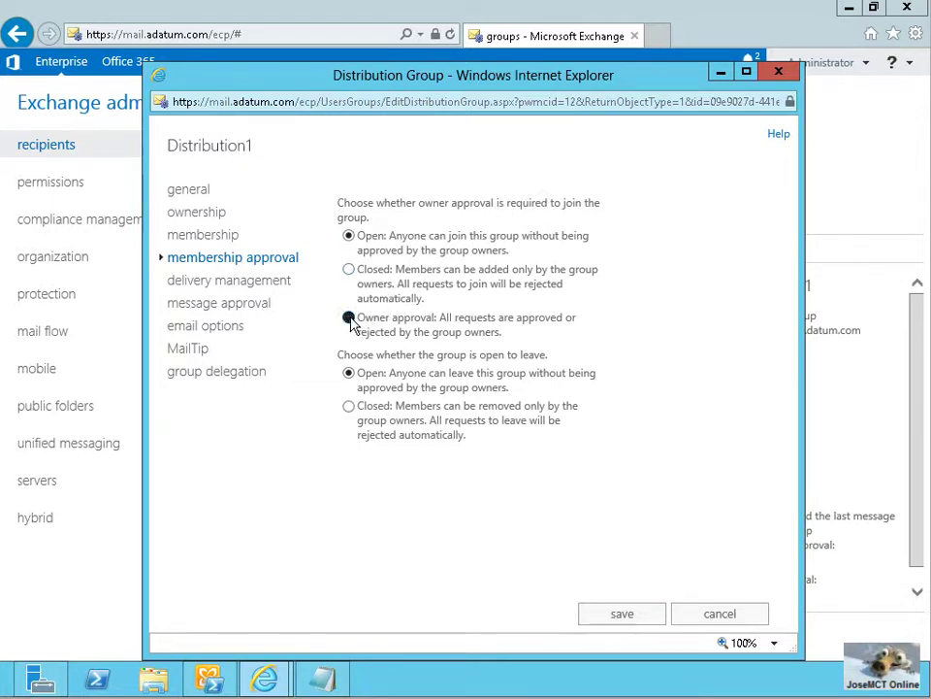
left_click(349, 406)
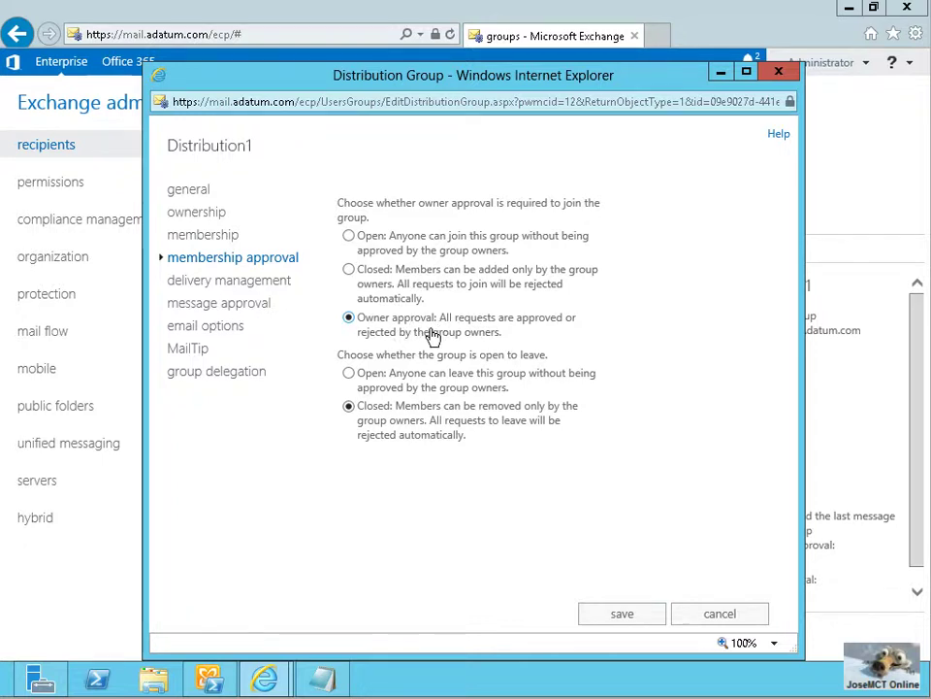
- Review the group's owners, members and delivery management, and require moderator approval for messages sent to the group
left_click(206, 213)
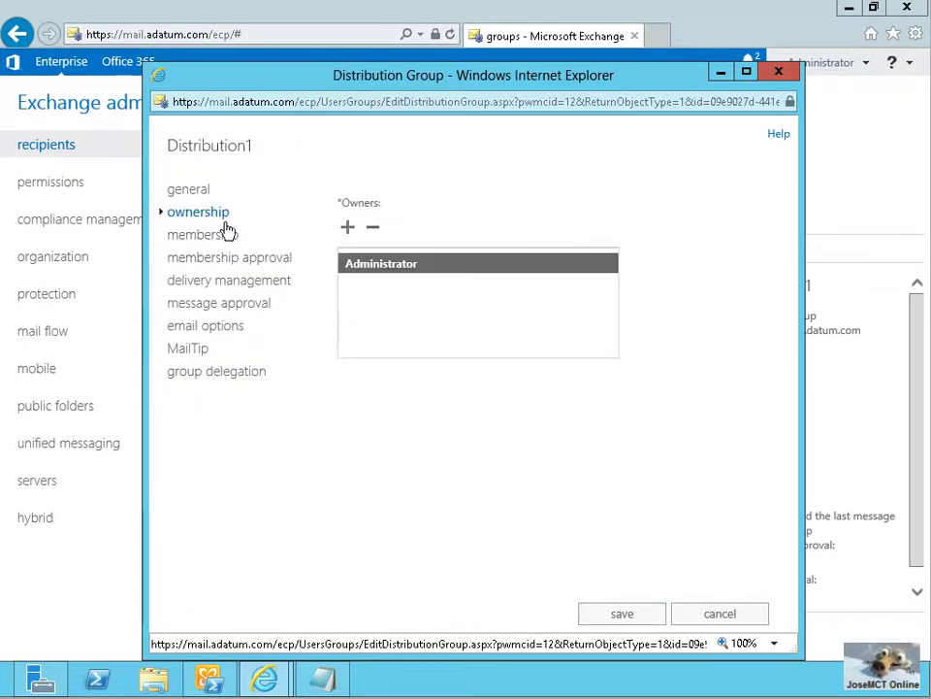
left_click(205, 237)
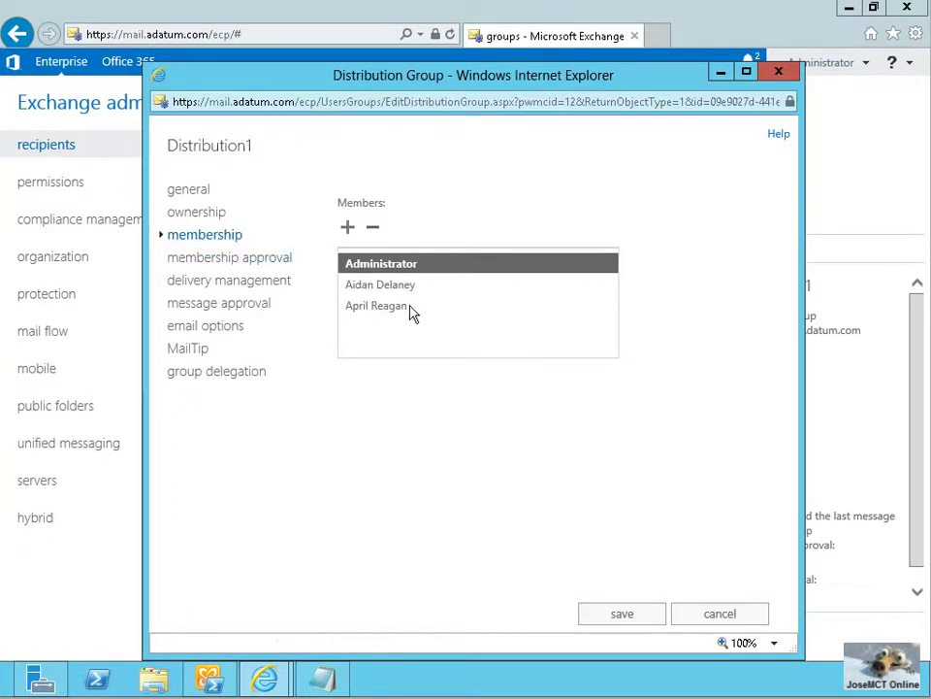
left_click(231, 258)
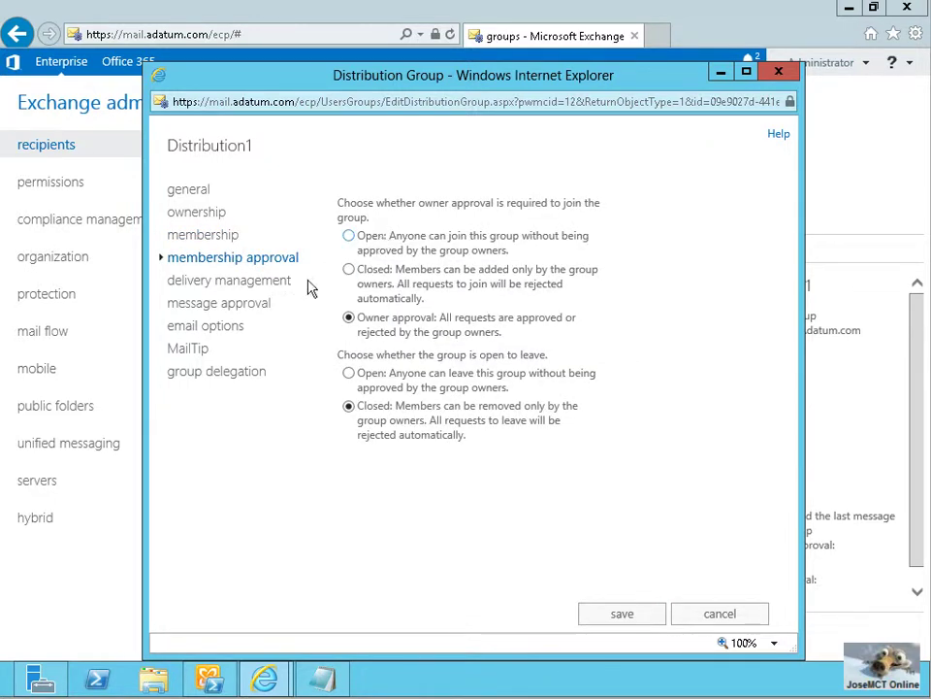
left_click(248, 282)
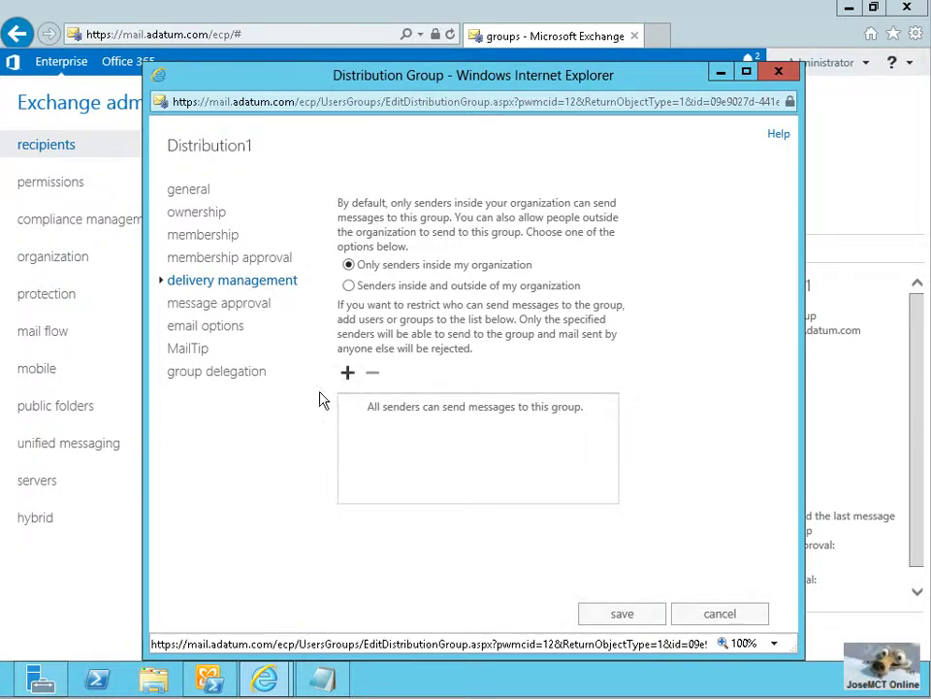
left_click(258, 305)
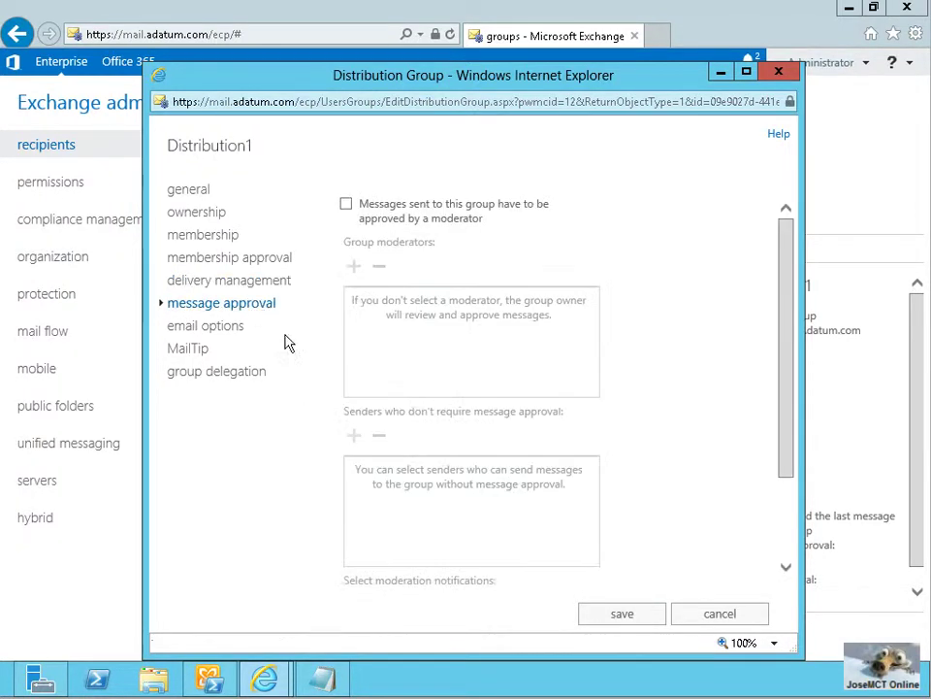
left_click(348, 207)
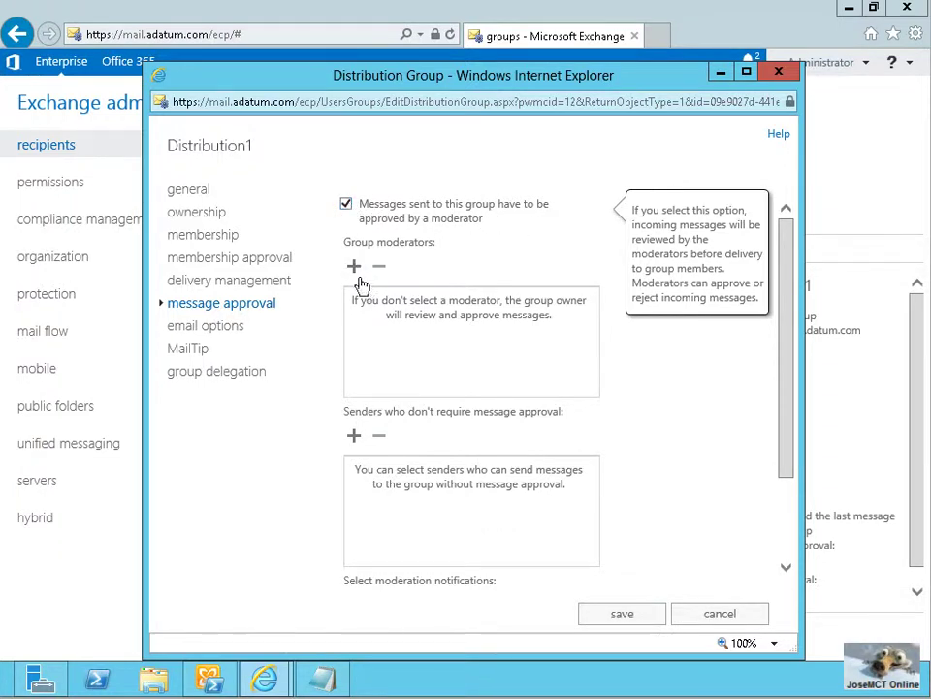
- Look over the group's email address options and set its MailTip to "Grupo de test"
left_click(222, 332)
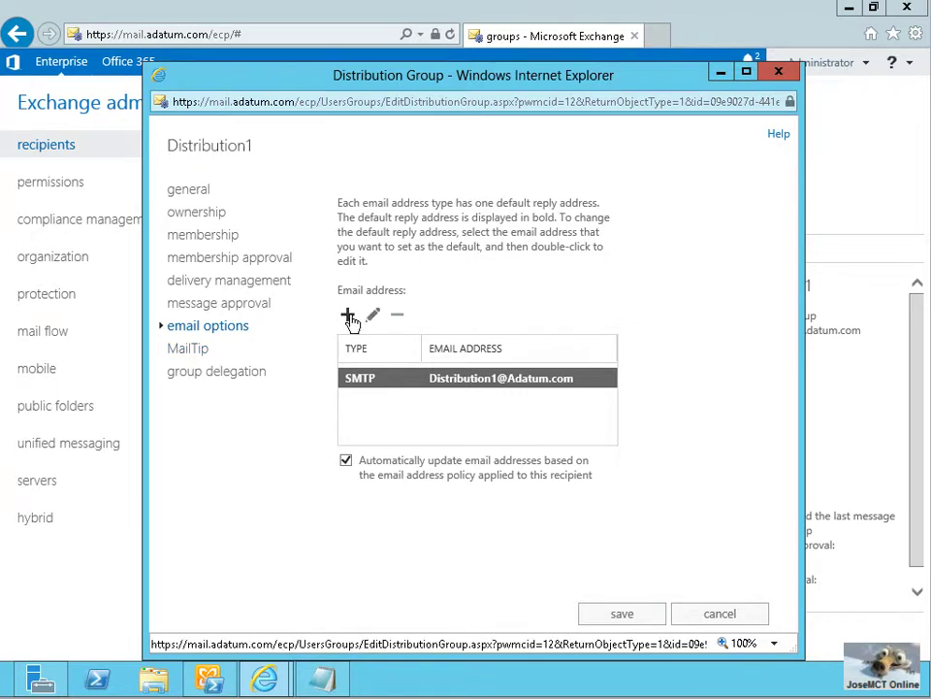
left_click(192, 350)
left_click(400, 268)
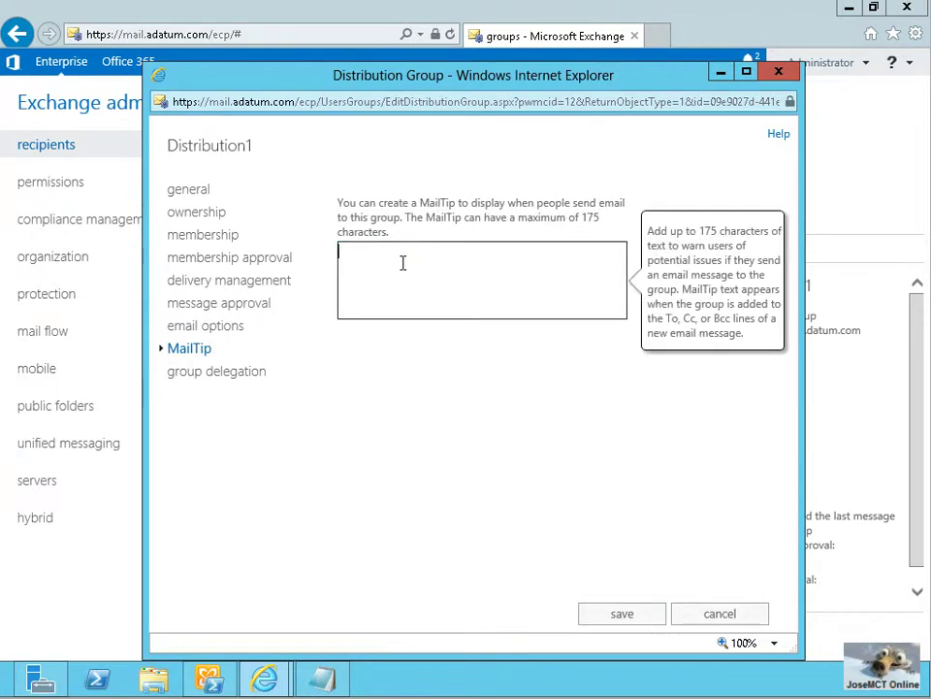
type("Grupo de tes")
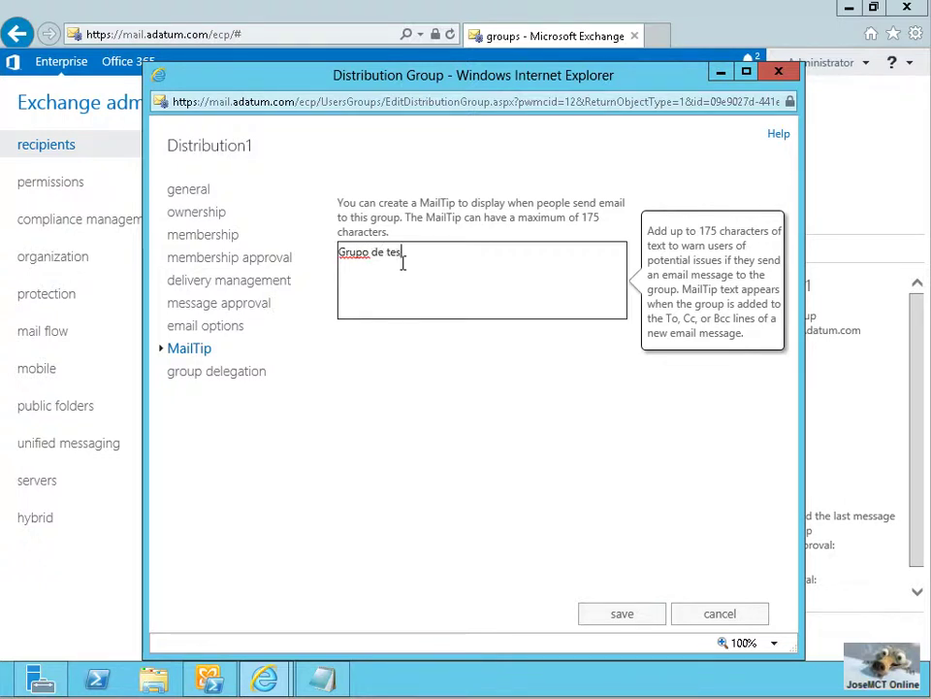
type("t")
- Examine the group's Send As and Send on Behalf delegation settings and its member list
left_click(210, 379)
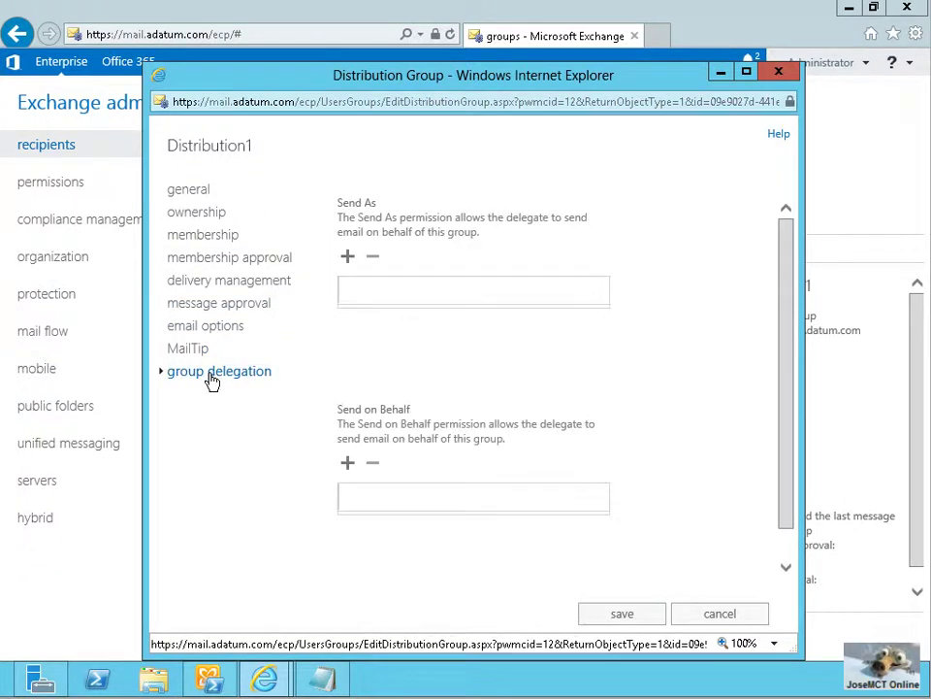
left_click_drag(784, 244, 784, 395)
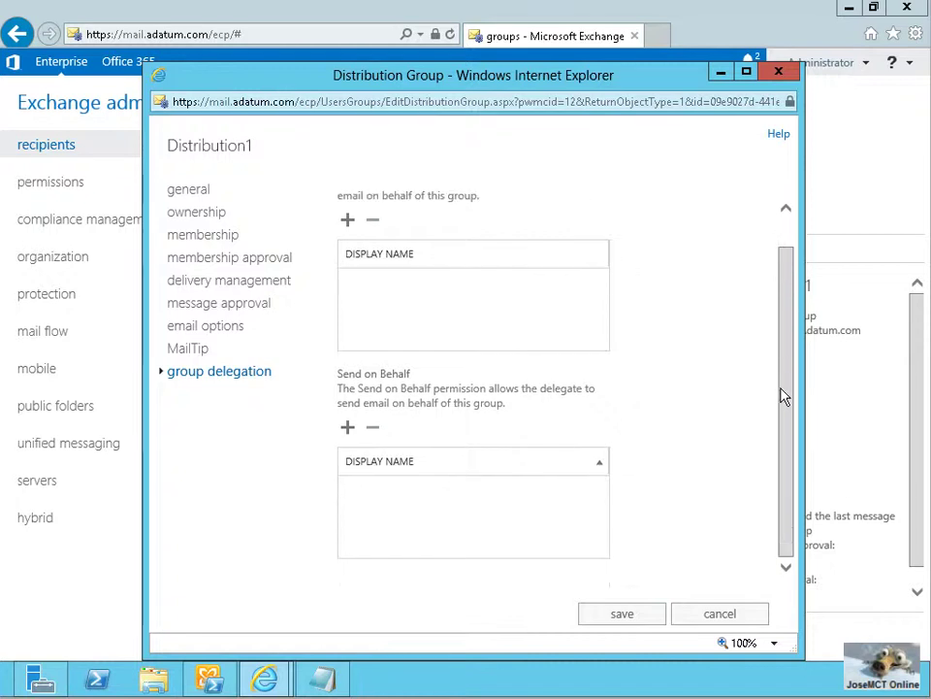
left_click(785, 210)
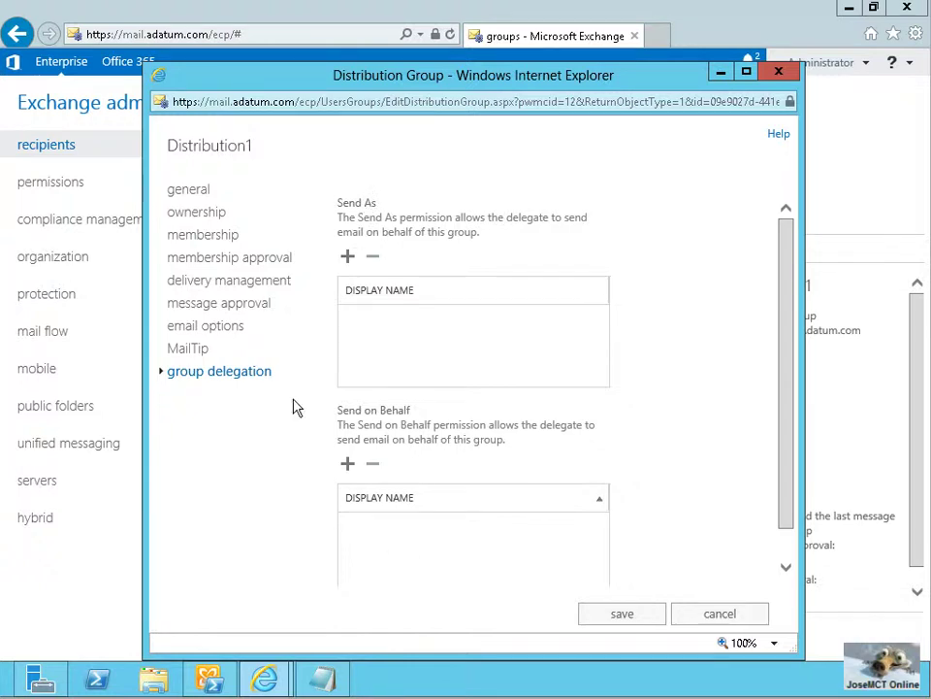
left_click(204, 235)
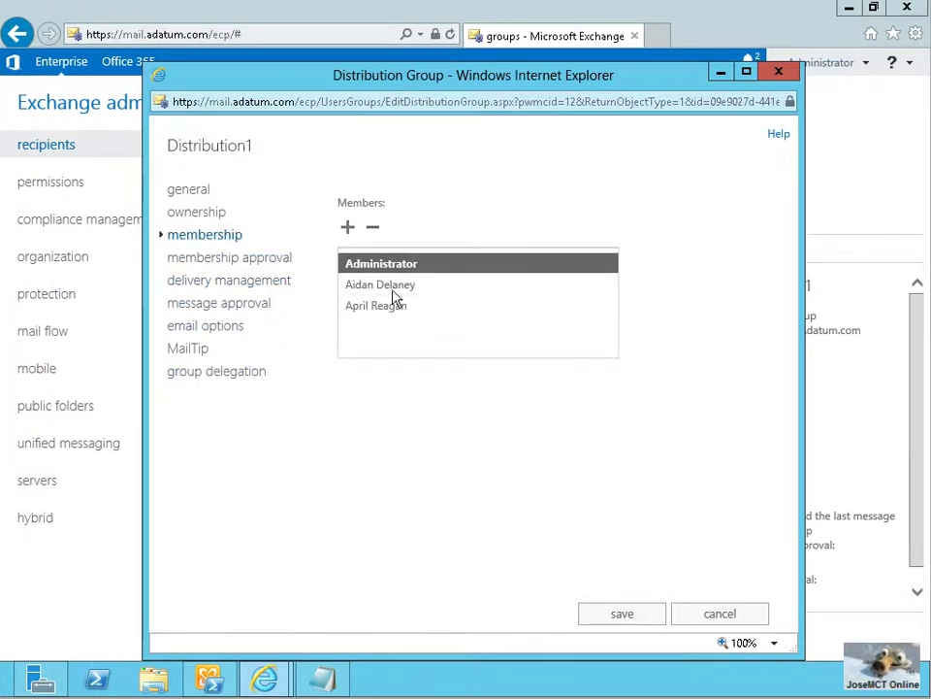
- Review Distribution1's membership approval, turn off moderator approval for messages sent to the group, and save the group
left_click(237, 259)
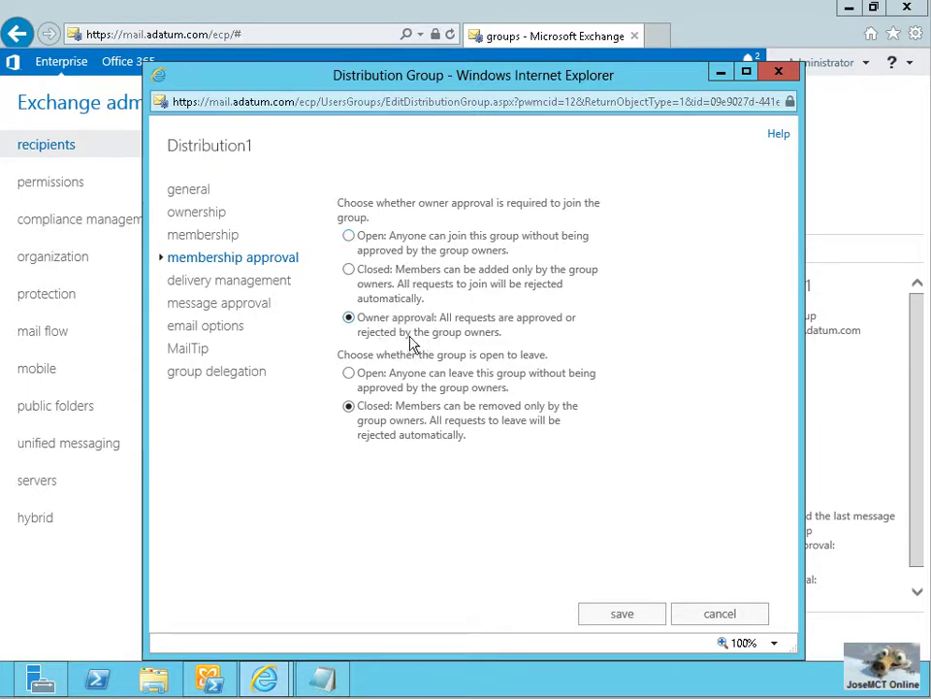
left_click(209, 304)
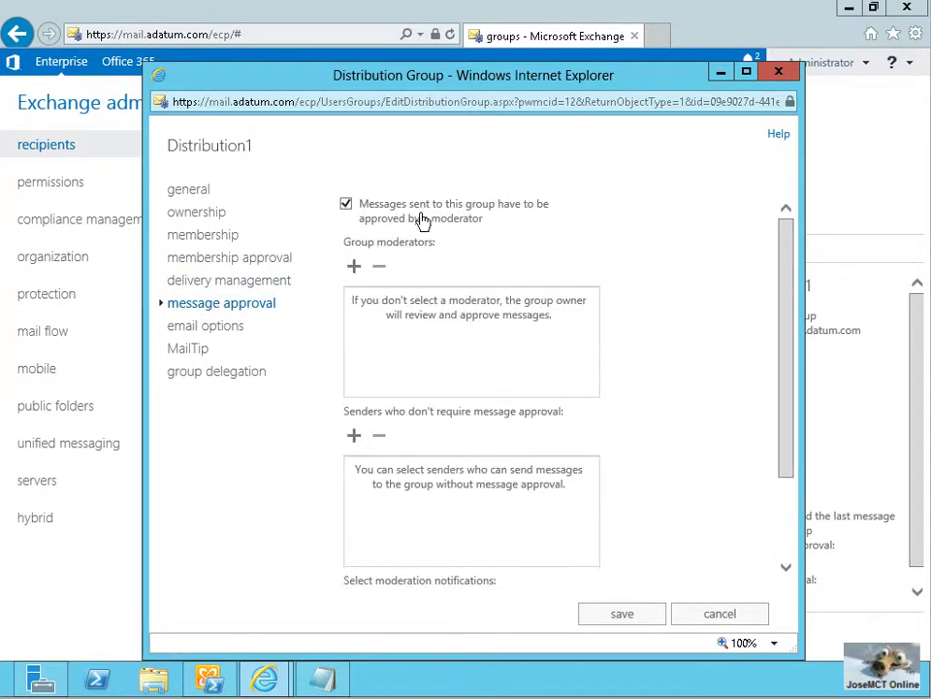
mouse_move(419, 216)
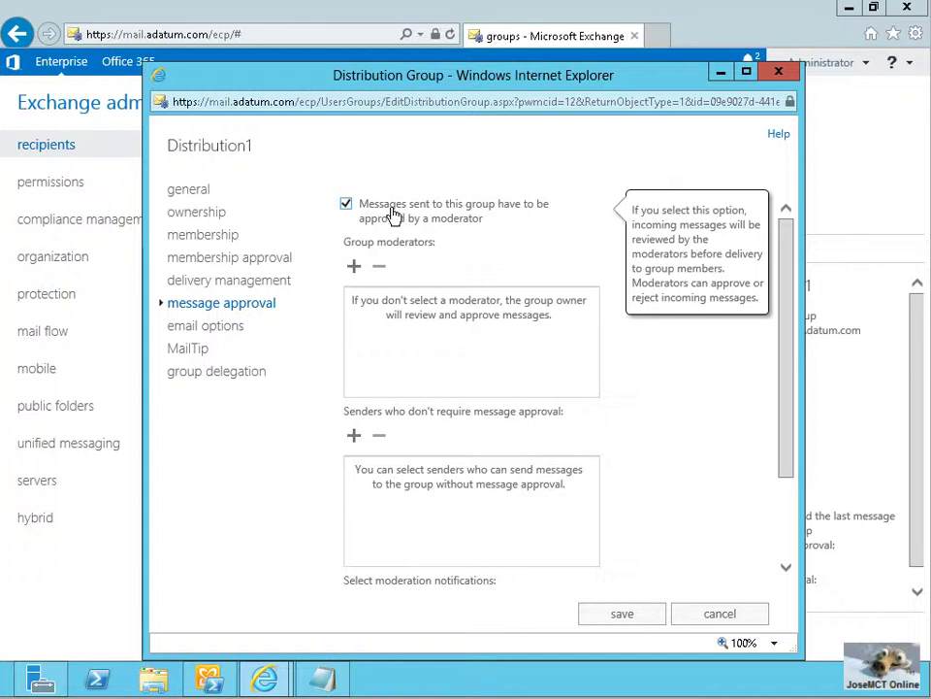
left_click(393, 213)
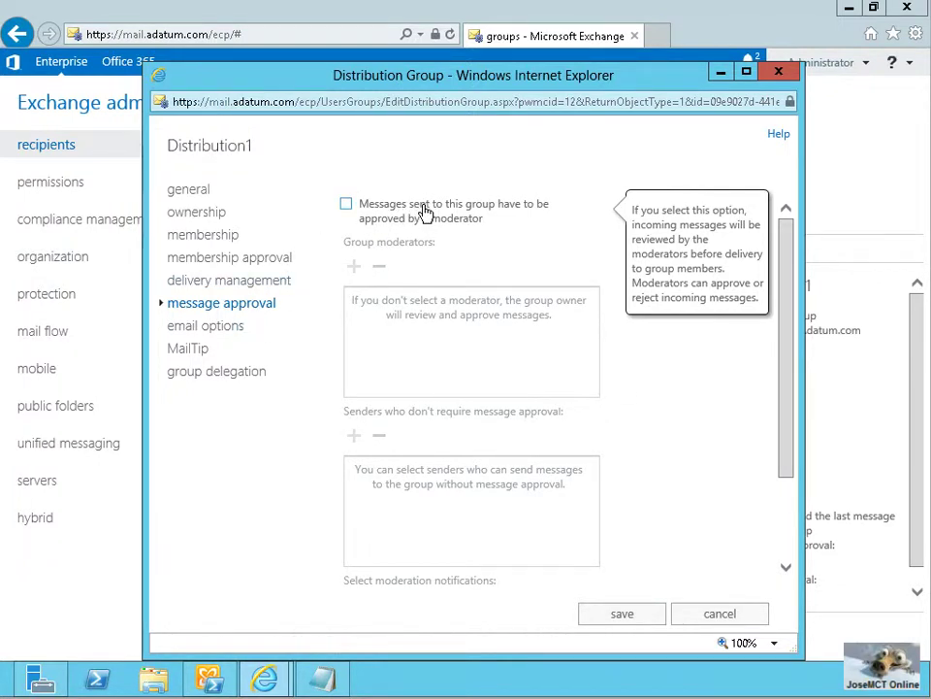
left_click(621, 615)
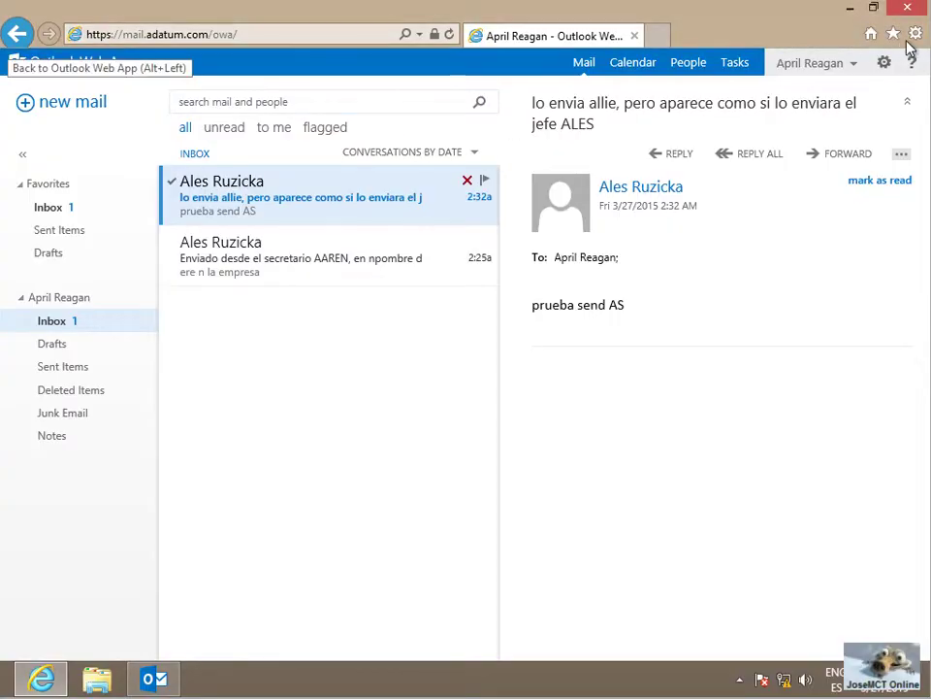
- On the client computer, close the web mailbox, restart Outlook, and dismiss the Office activation wizard
left_click(908, 10)
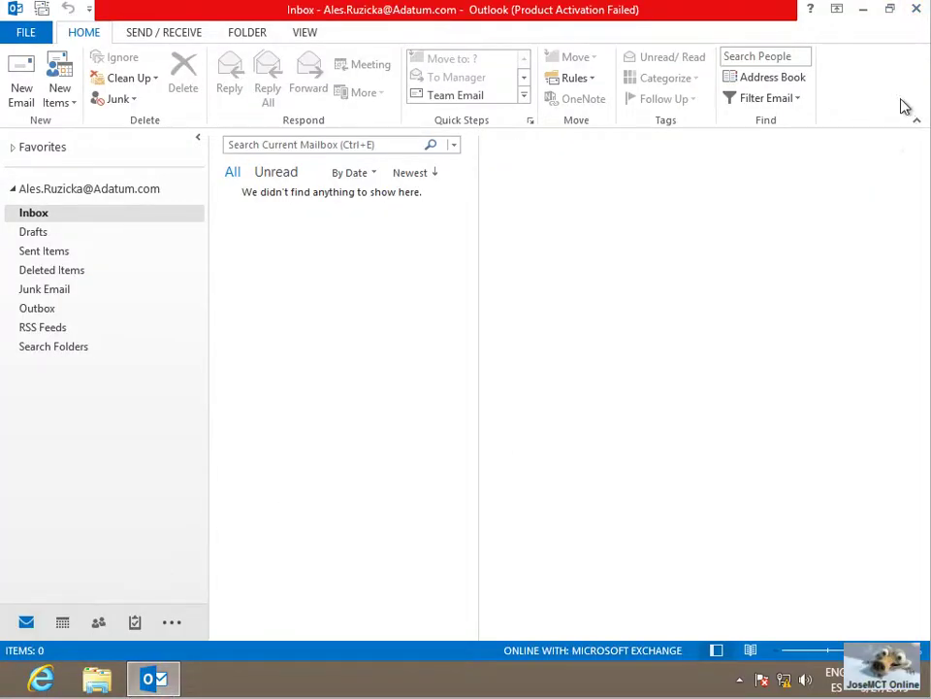
left_click(916, 9)
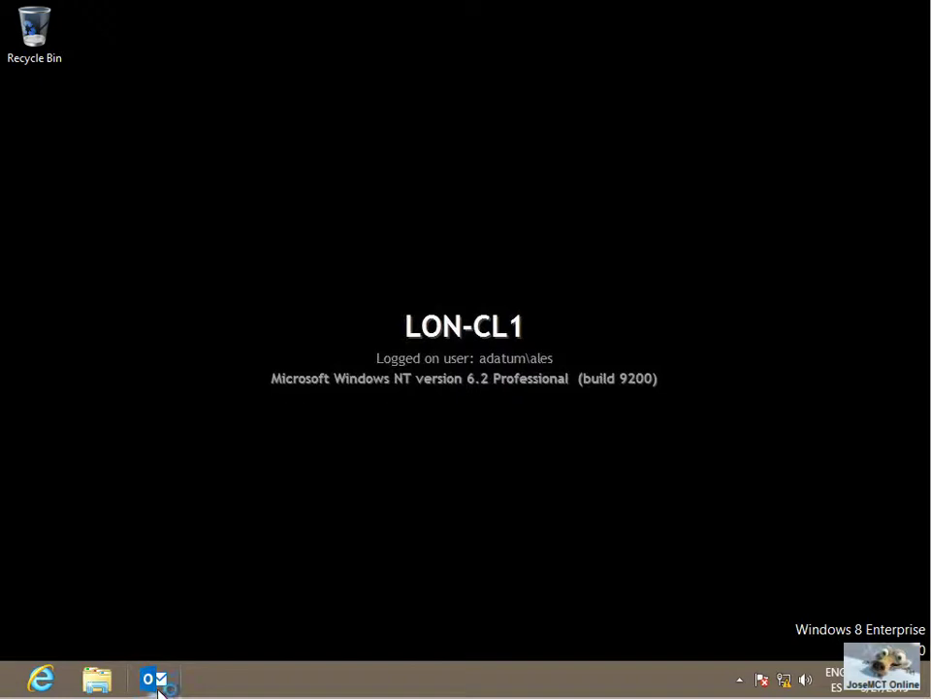
left_click(160, 687)
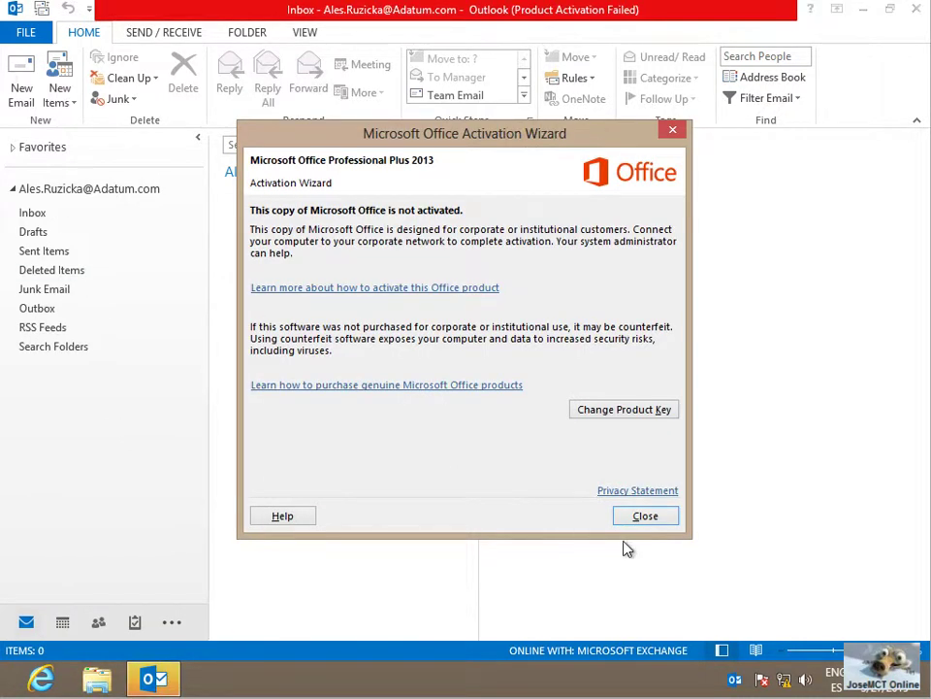
left_click(644, 514)
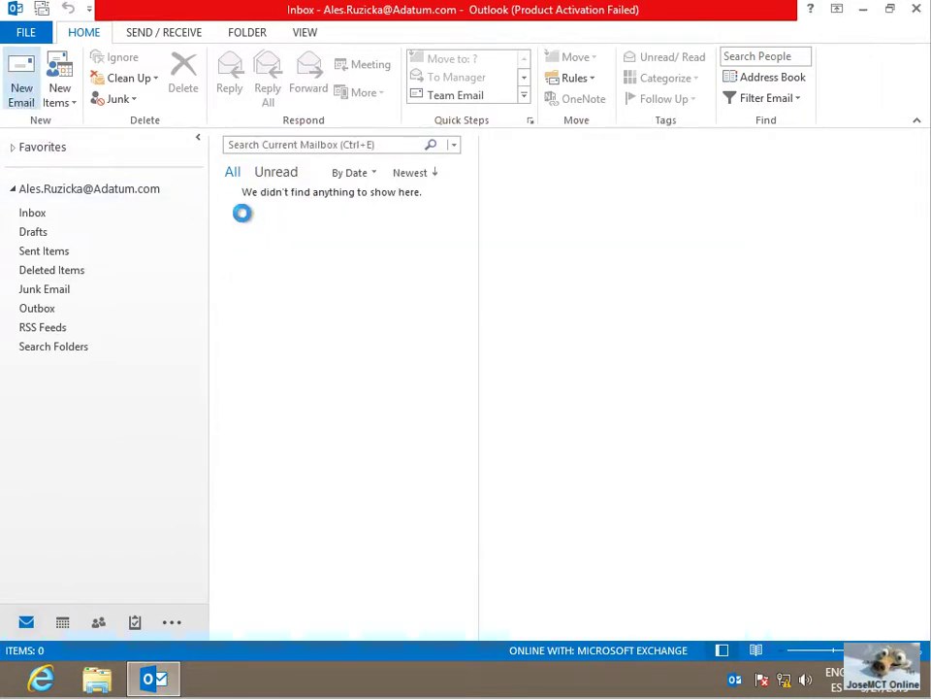
- Start a new email addressed to Distribution1 and expand the group into its individual members
key("ctrl+n")
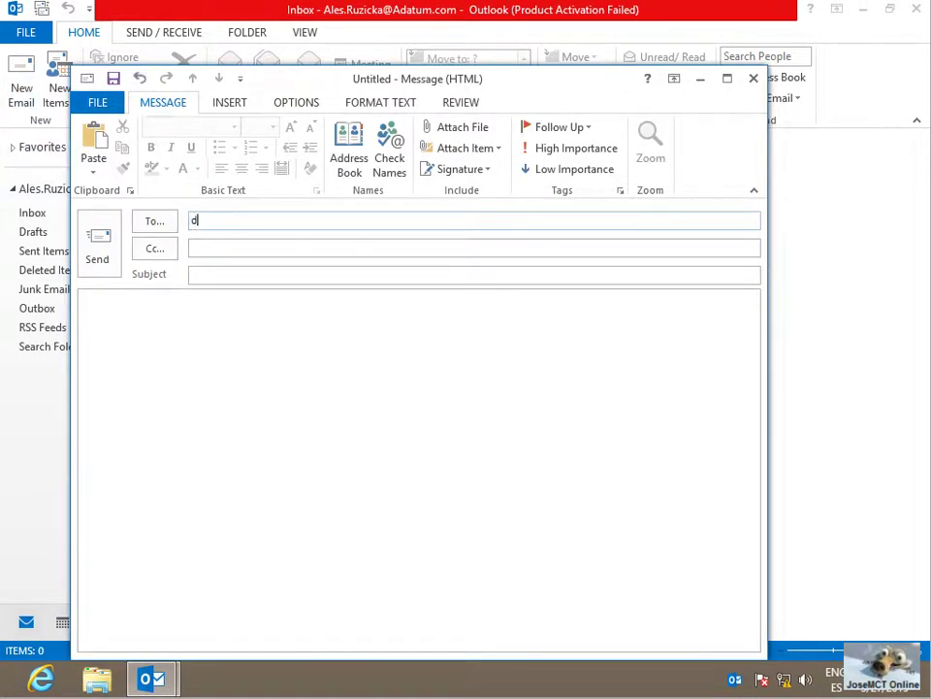
type("distr")
left_click(389, 147)
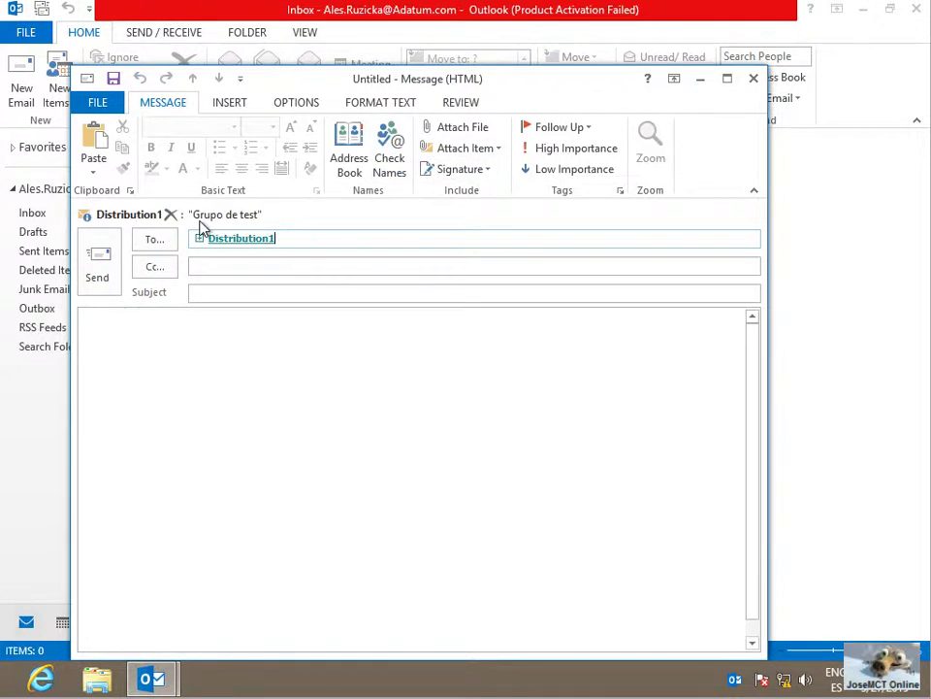
left_click(200, 243)
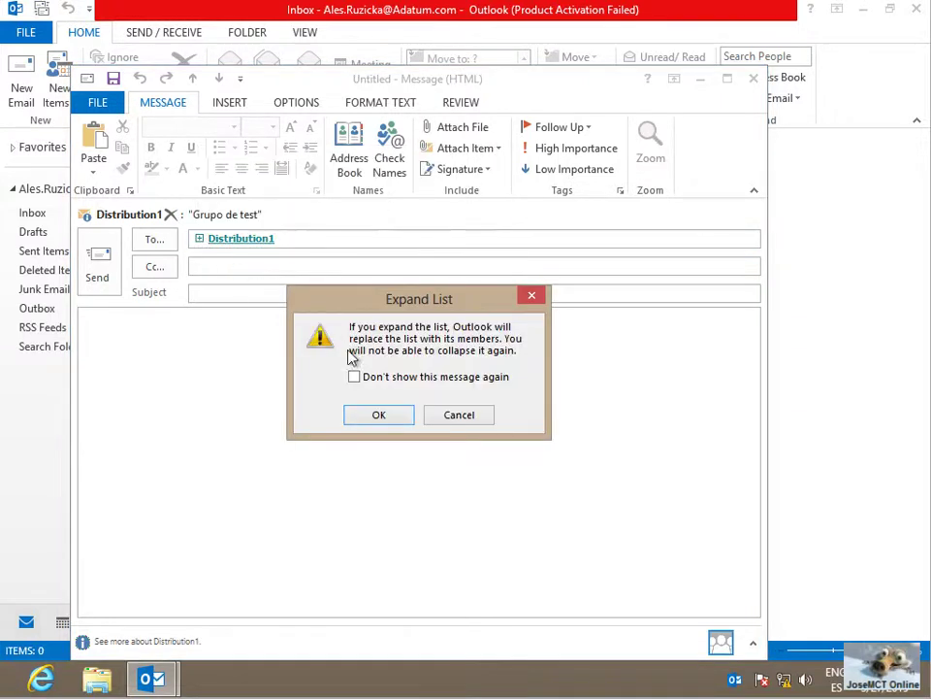
left_click(378, 414)
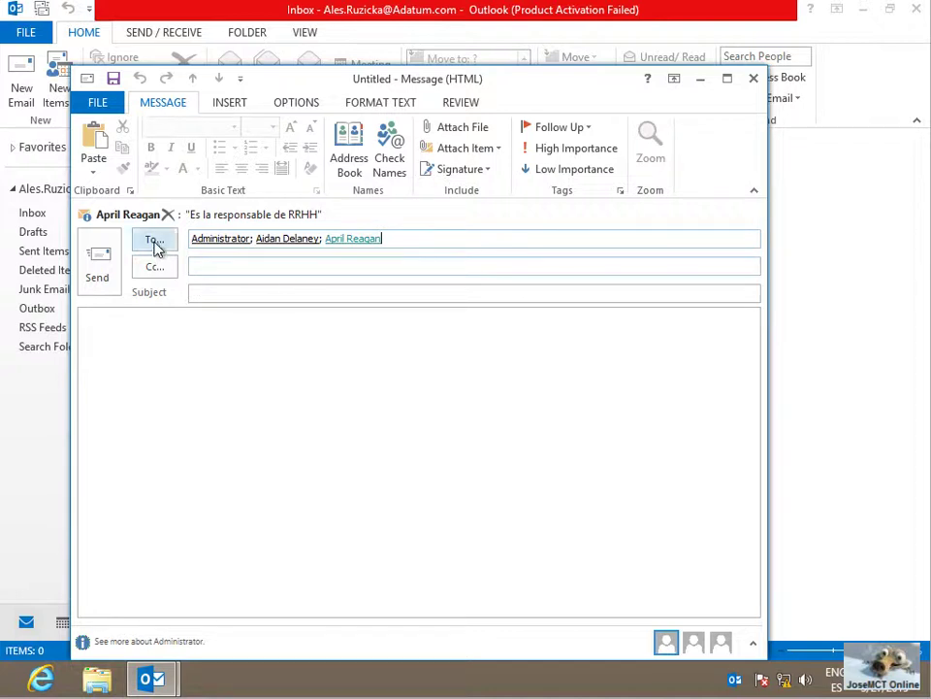
- Give the email the subject "prueba grupo distribution1" and send it
left_click(208, 292)
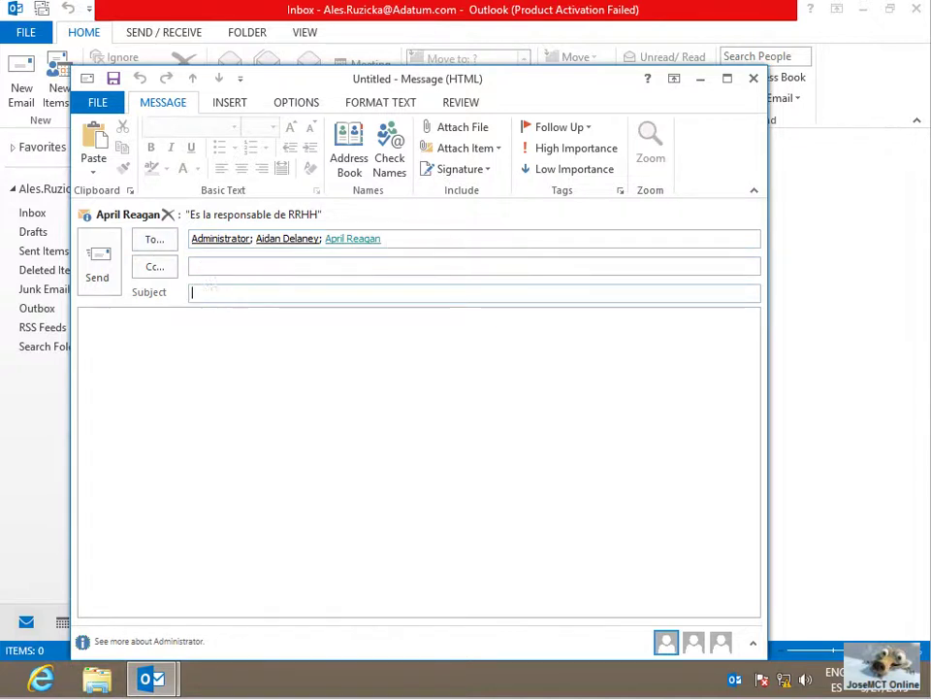
type("prueba g")
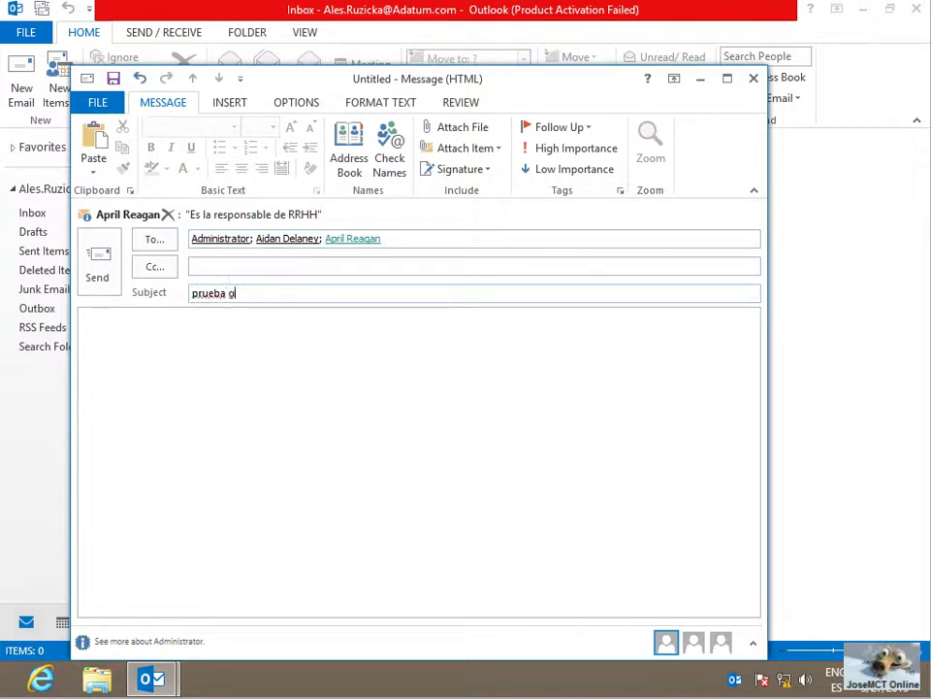
type("rupo")
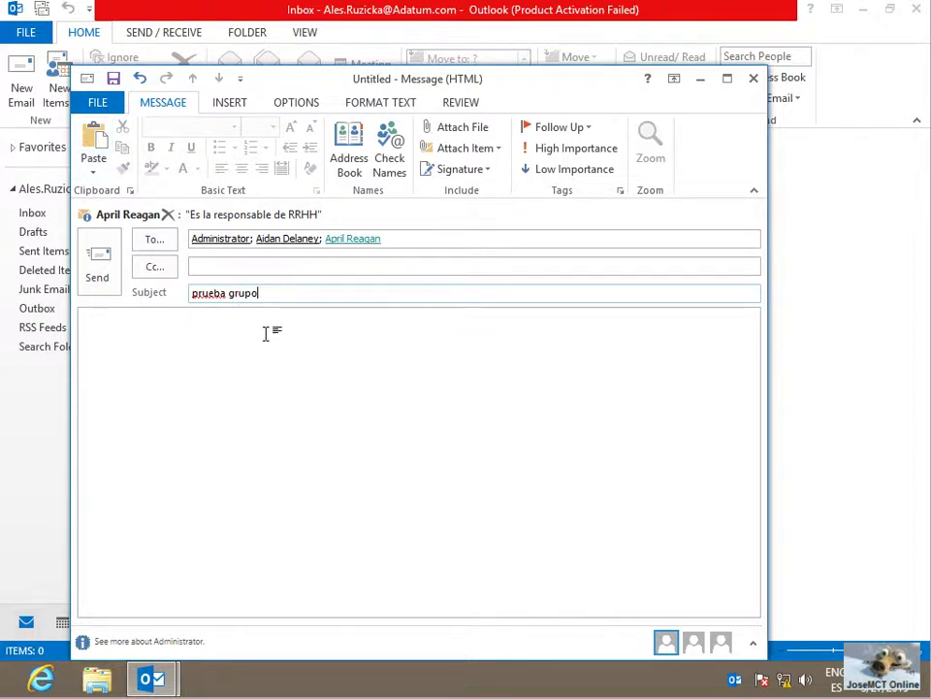
type(" distribution1")
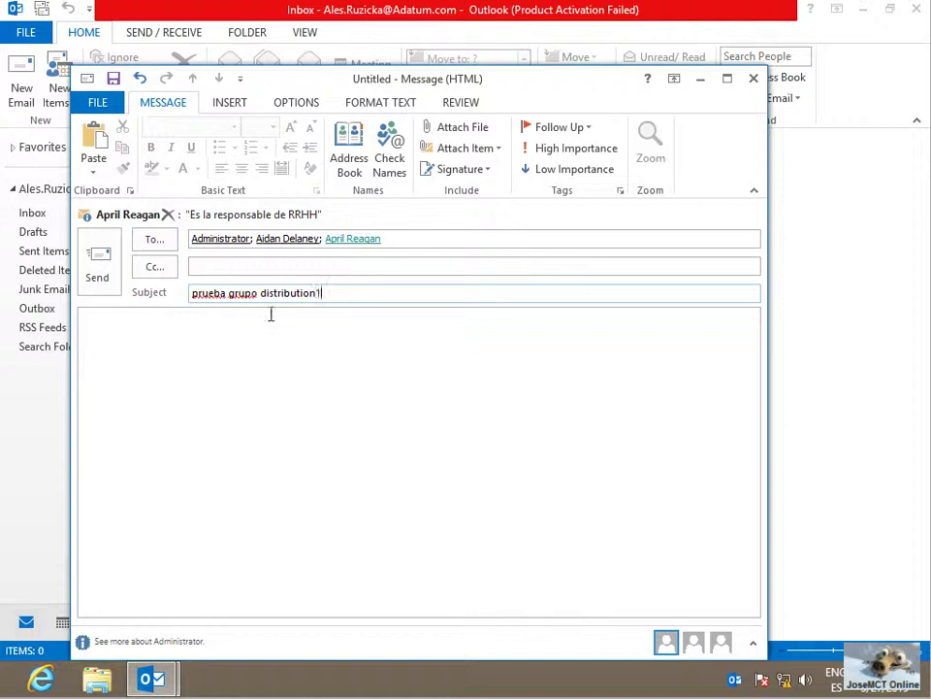
left_click(99, 264)
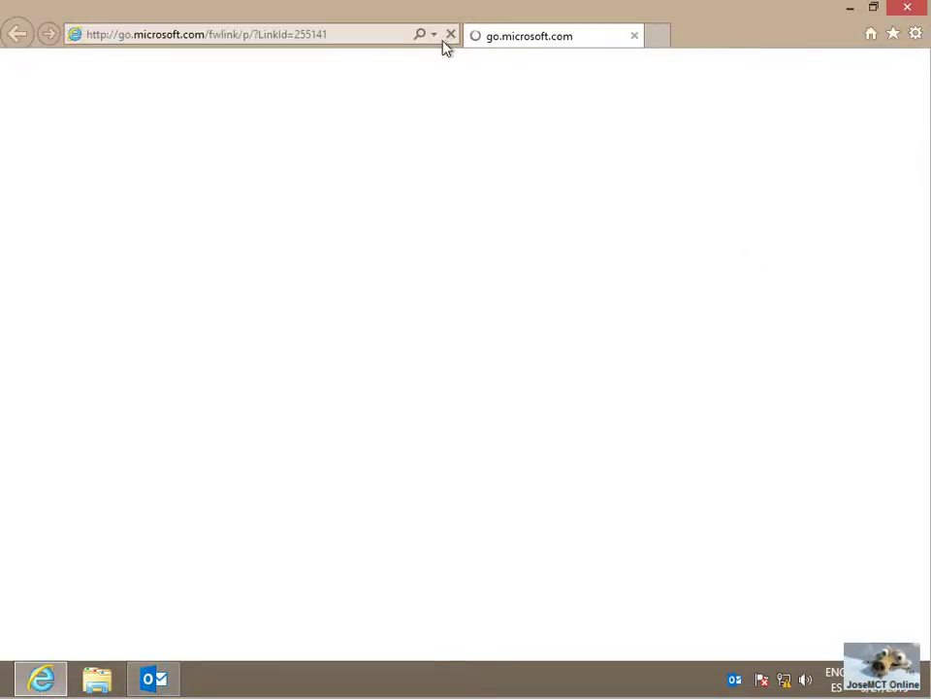
left_click(432, 40)
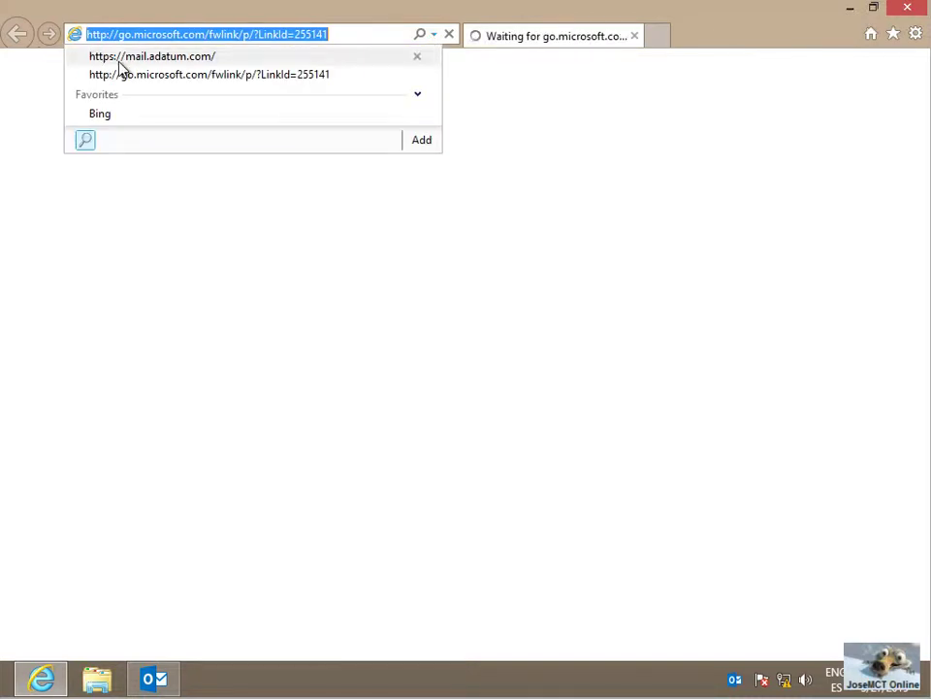
left_click(119, 59)
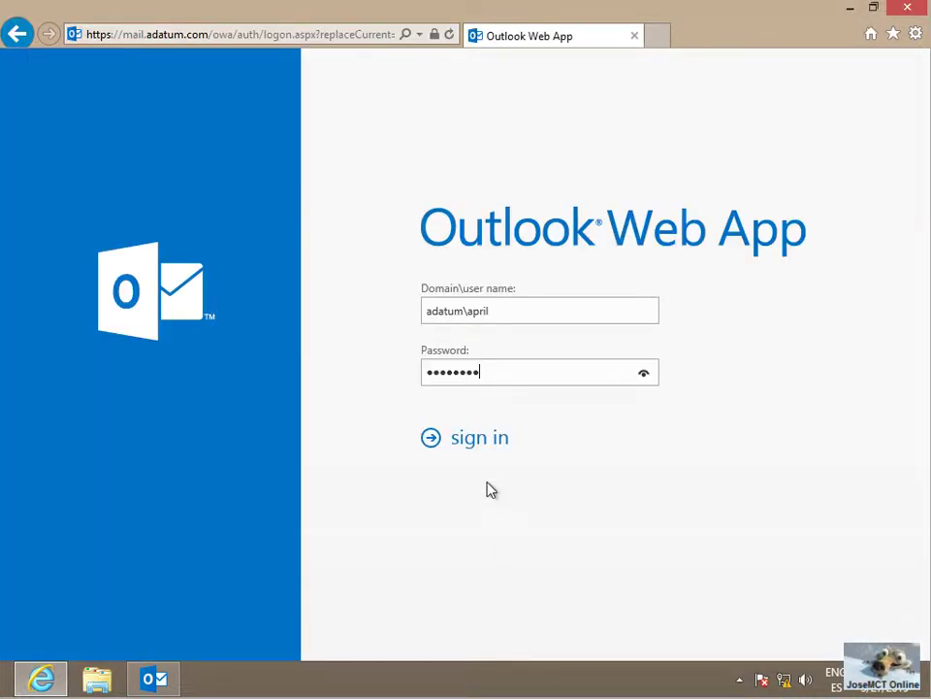
left_click(482, 445)
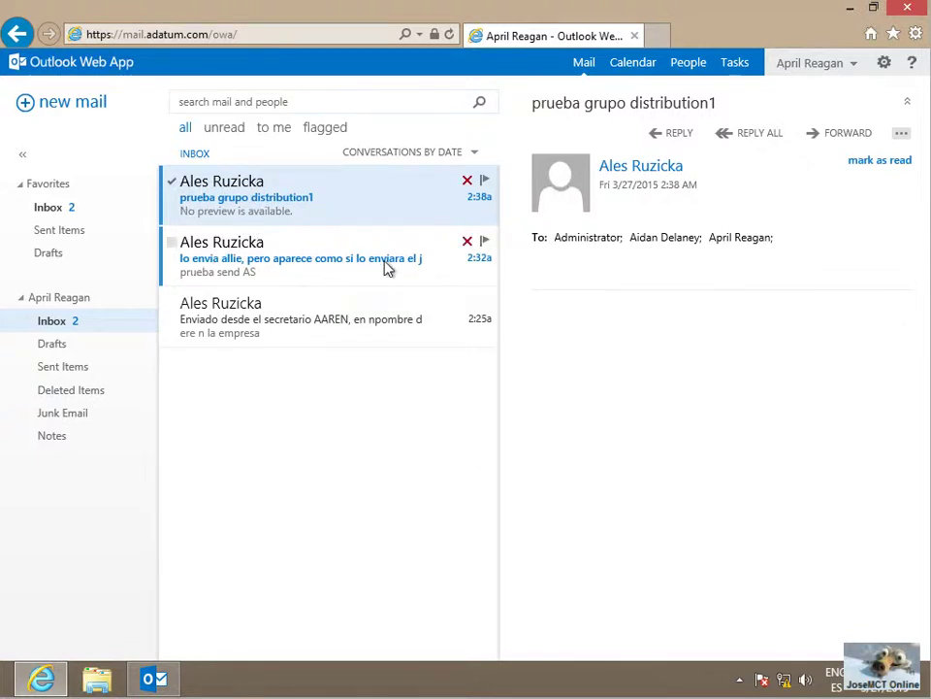
- Delete the two inbox messages older than "prueba grupo distribution1"
left_click(398, 316)
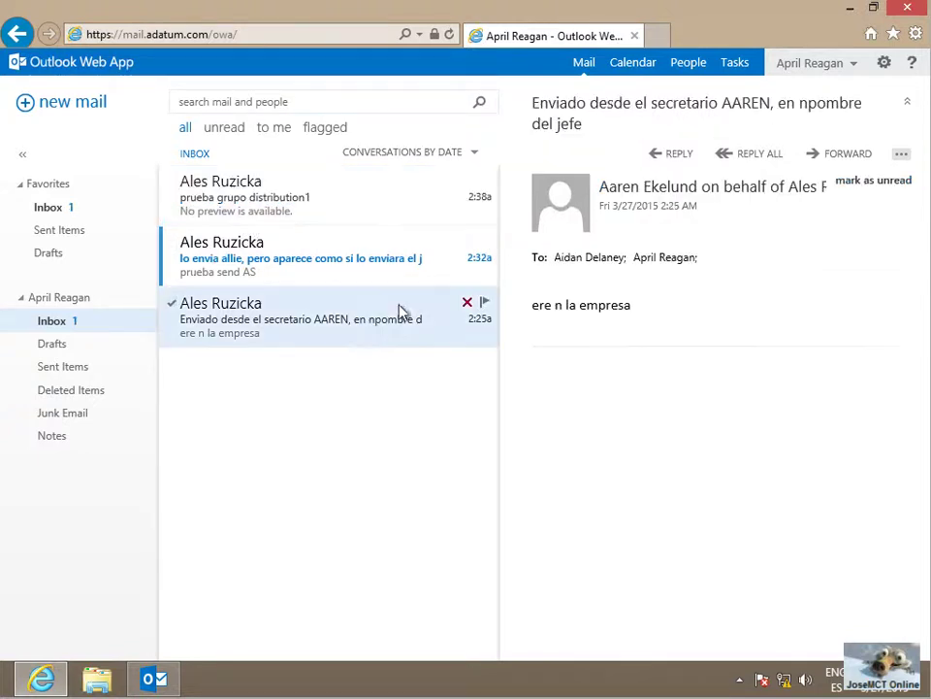
left_click(466, 304)
left_click(466, 245)
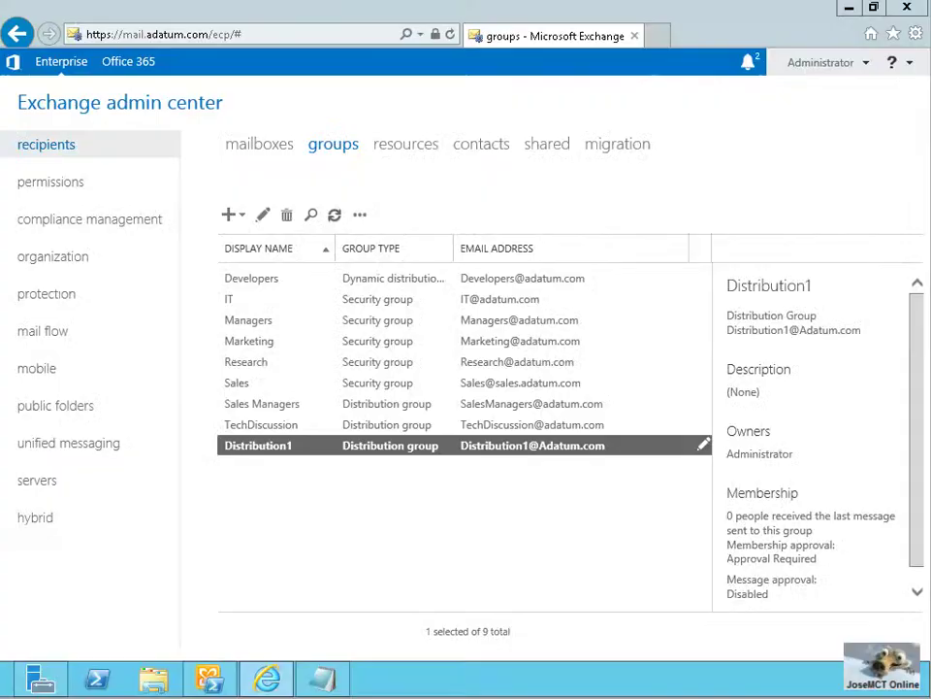
- In Exchange admin center, start a new dynamic distribution group with Dynamic1 as both display name and alias
left_click(244, 216)
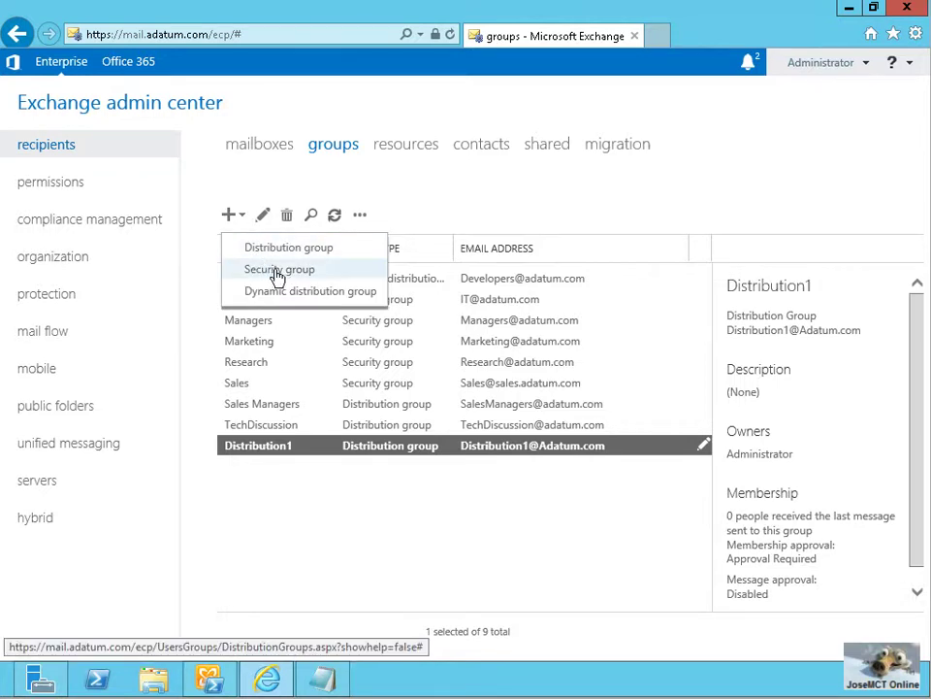
left_click(293, 297)
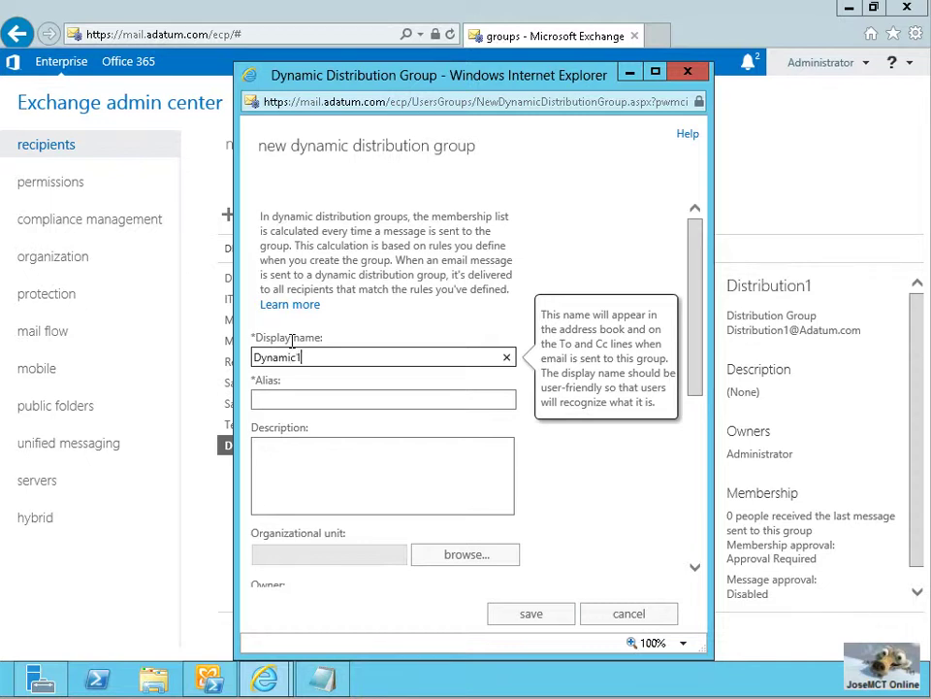
key("ctrl+a")
key("ctrl+c")
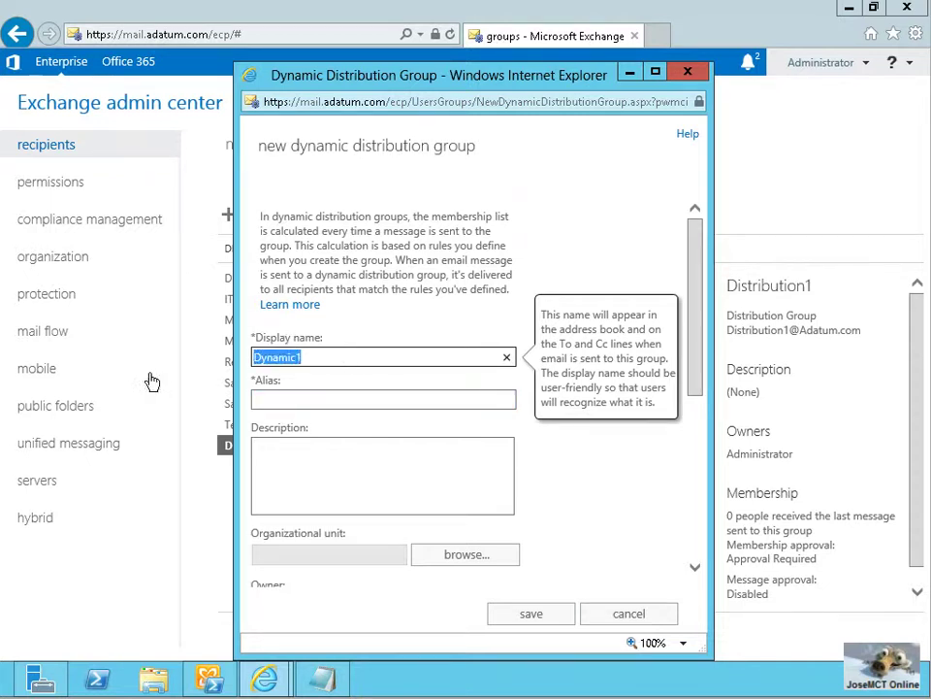
left_click(287, 400)
key("ctrl+v")
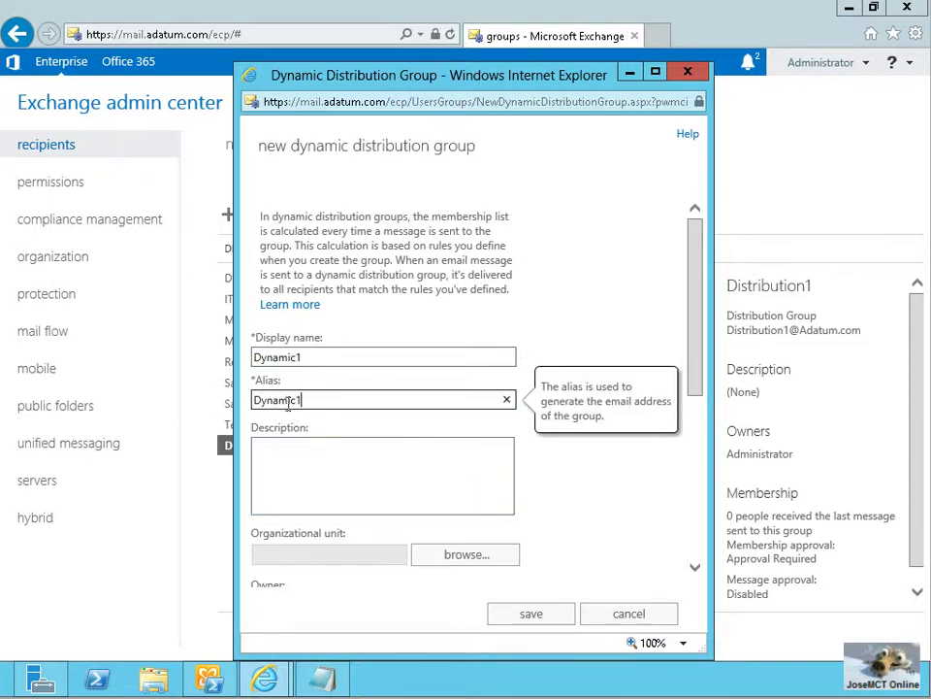
- Set the new dynamic group's organizational unit to Adatum.com/OU
left_click(484, 556)
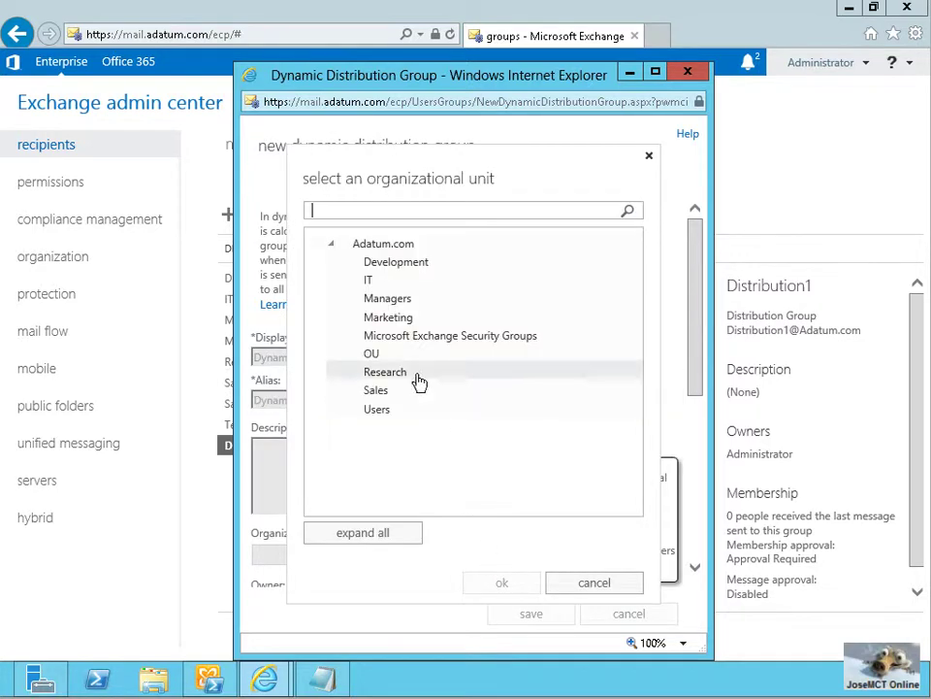
left_click(373, 358)
left_click(504, 585)
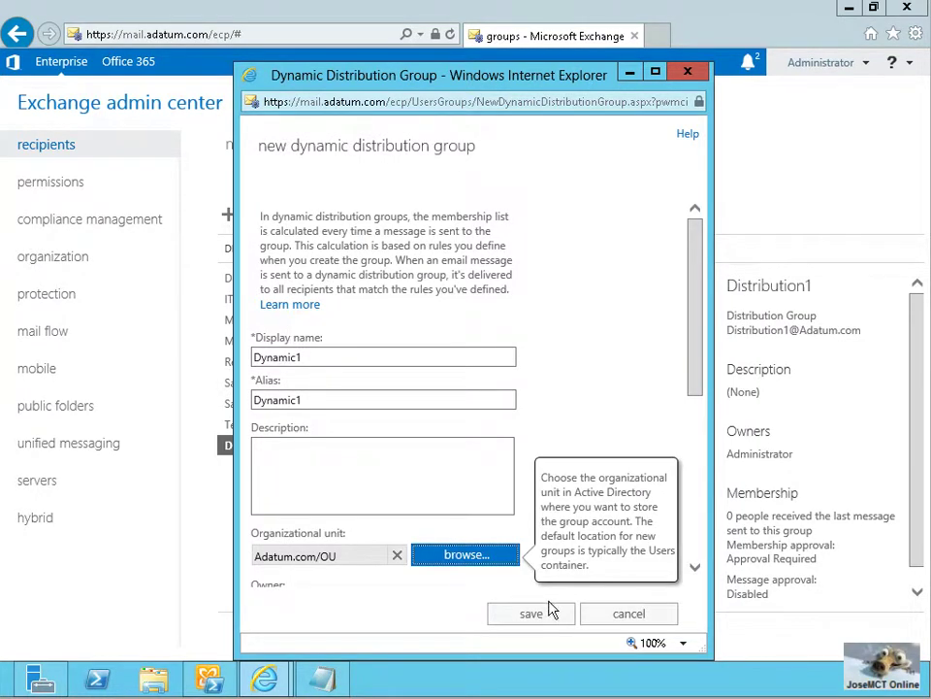
- Search the owner picker for "adm" and assign Administrator as the dynamic group's owner
left_click(675, 345)
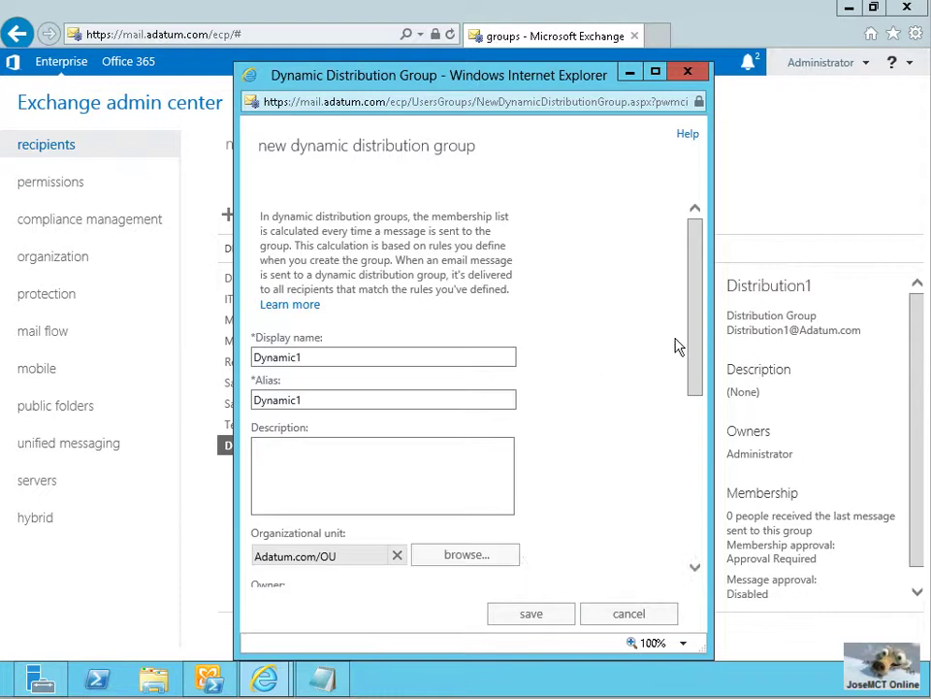
scroll(696, 348, "down", 1)
left_click_drag(695, 348, 695, 471)
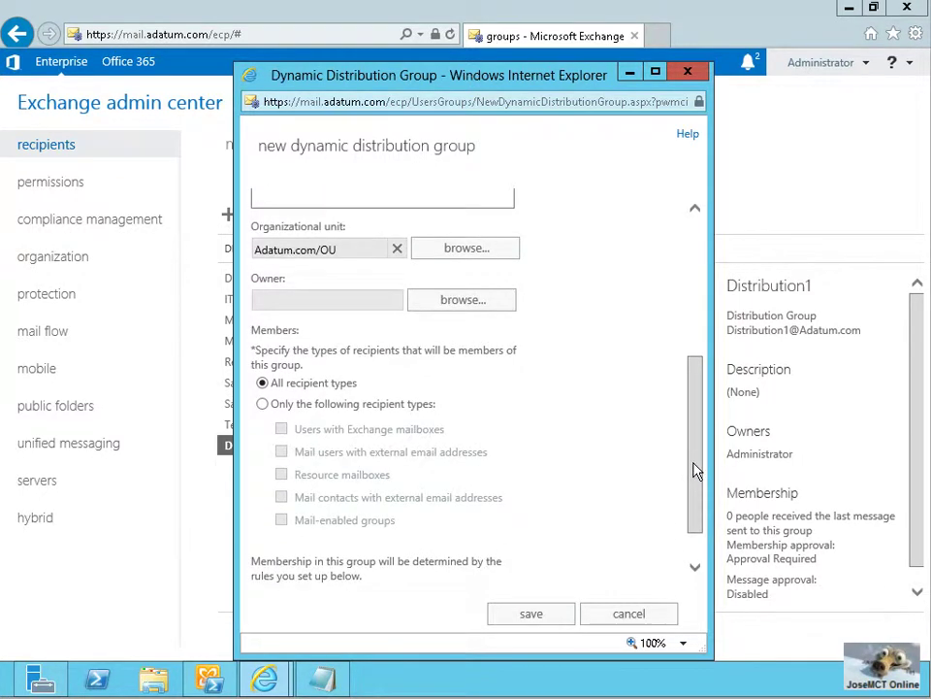
left_click(464, 305)
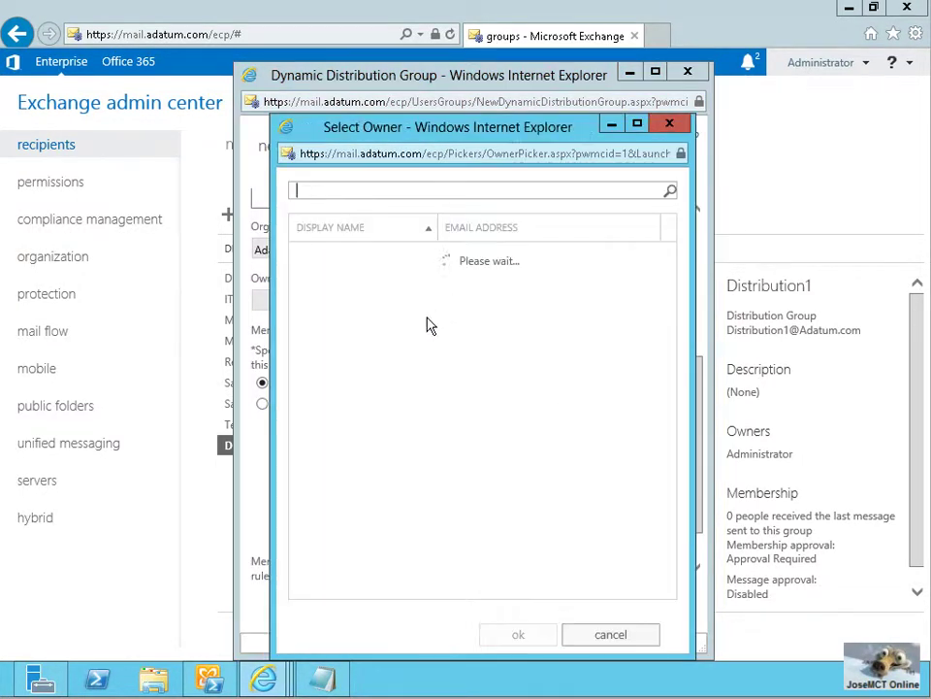
type("adm")
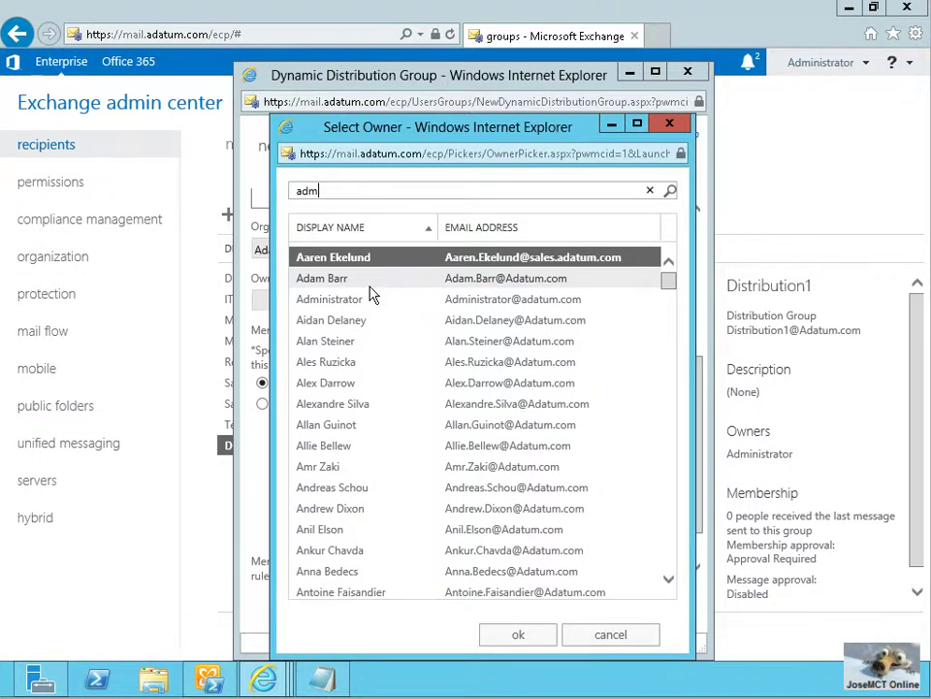
left_click(670, 190)
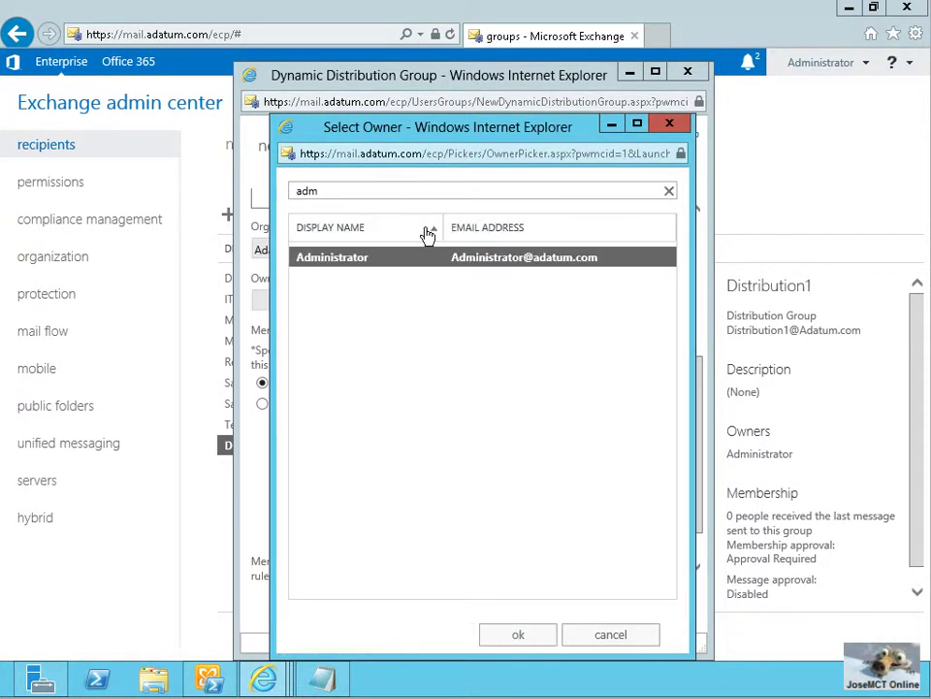
left_click(517, 633)
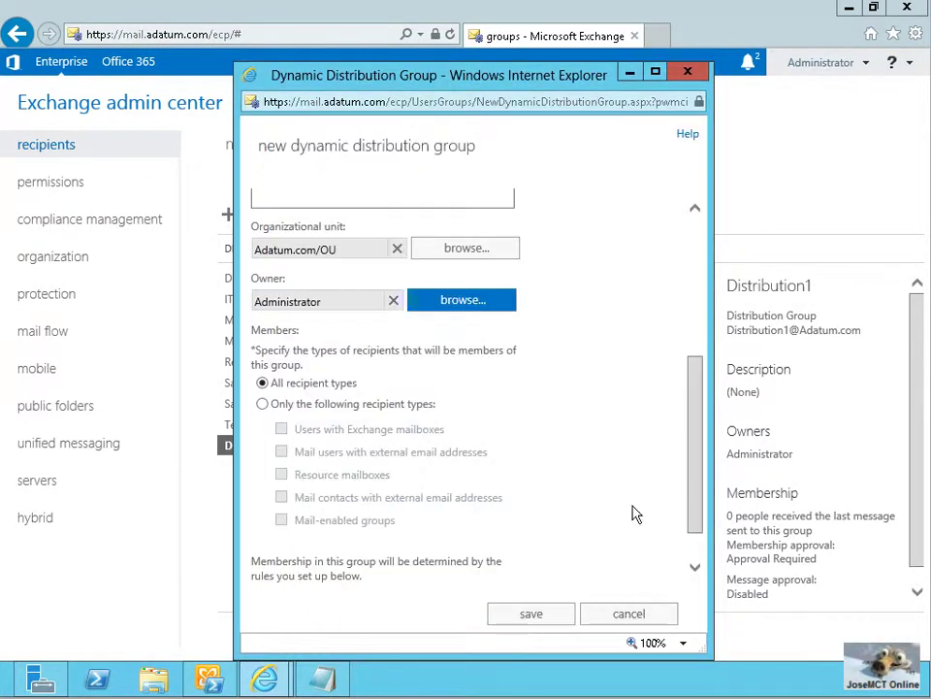
- Restrict the dynamic group's members to specific recipient types and add a membership rule based on Custom attribute 1
left_click(262, 404)
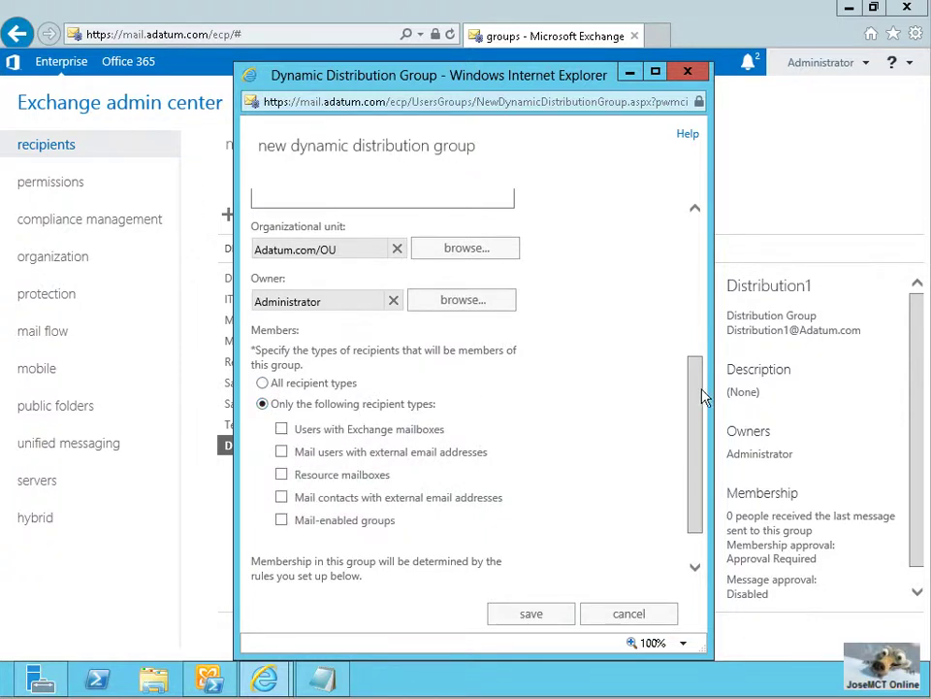
scroll(706, 397, "down", 1)
left_click(328, 553)
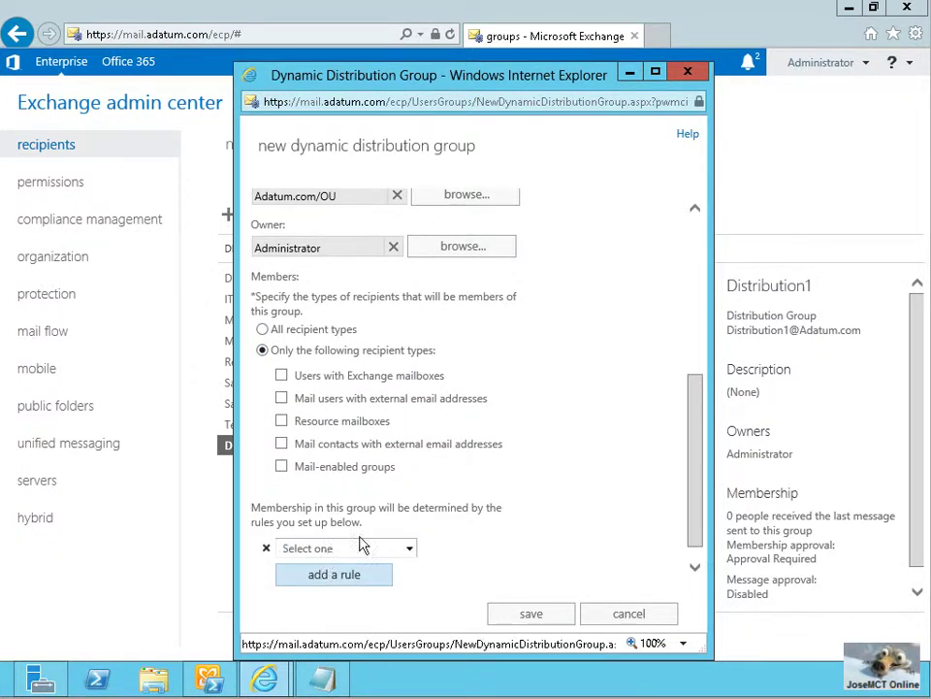
left_click(410, 548)
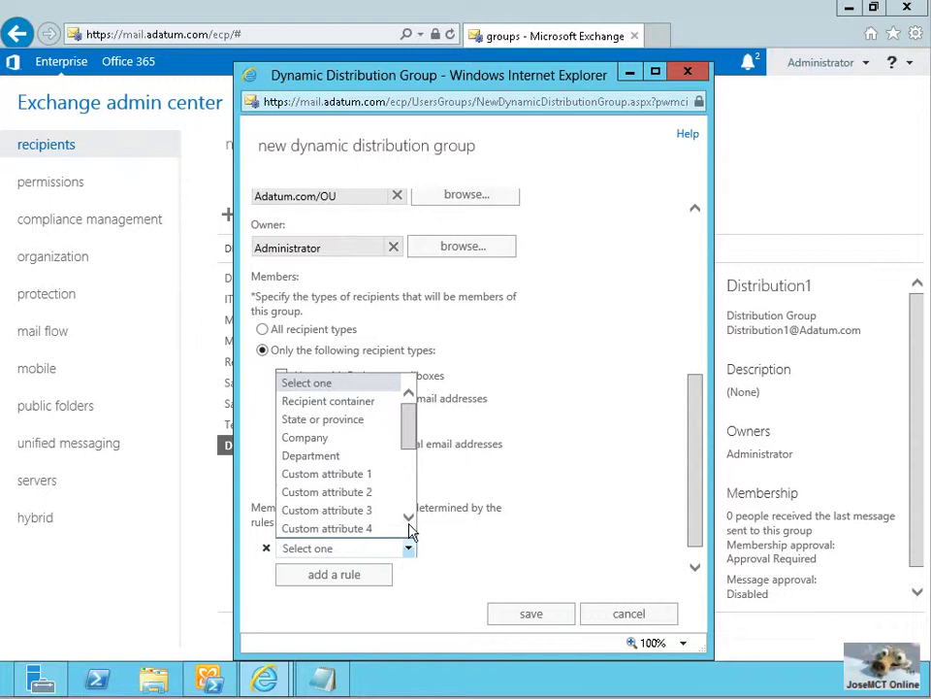
left_click(339, 477)
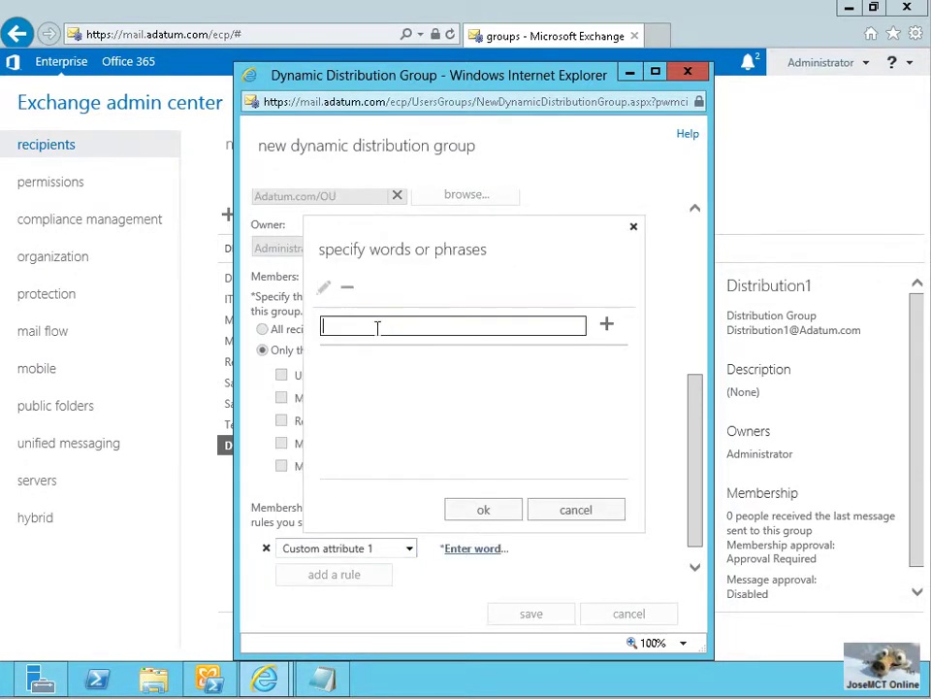
- Add RRHH as the word for the Custom attribute 1 membership rule
type("RRHH")
left_click(479, 511)
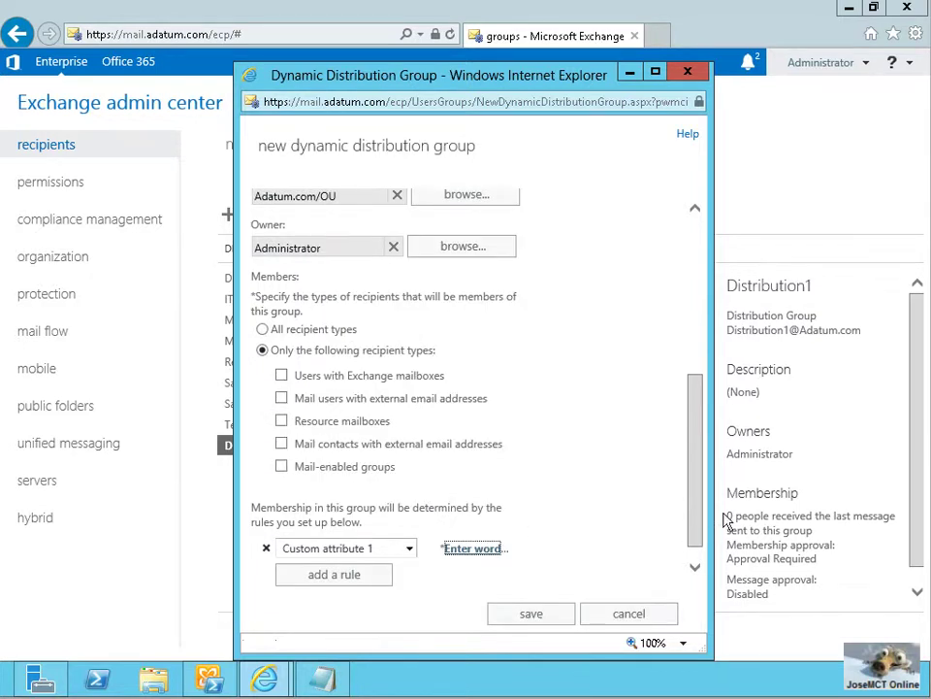
scroll(696, 508, "down", 1)
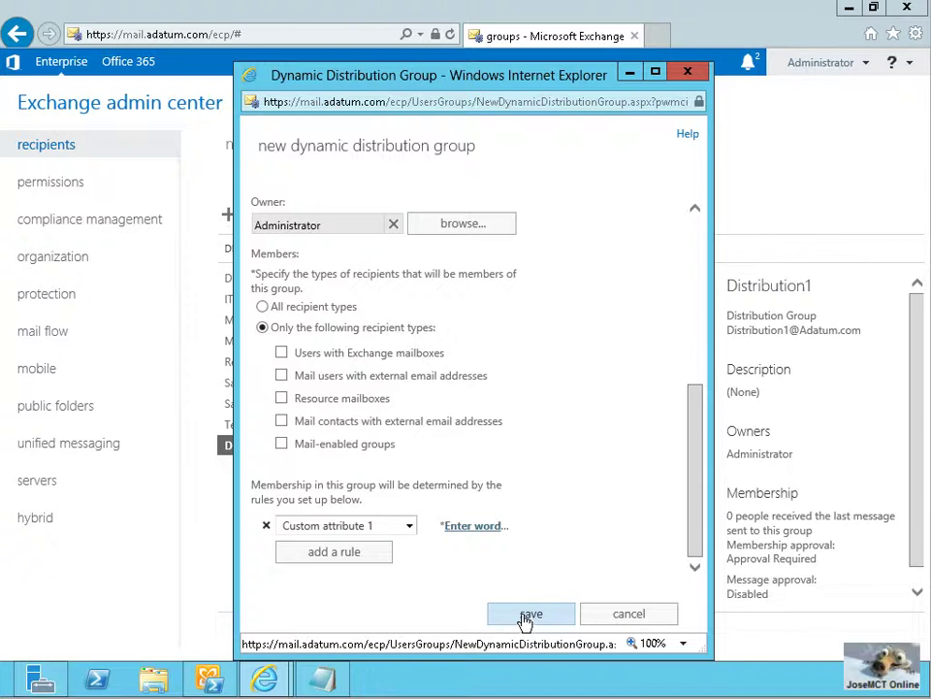
left_click(473, 527)
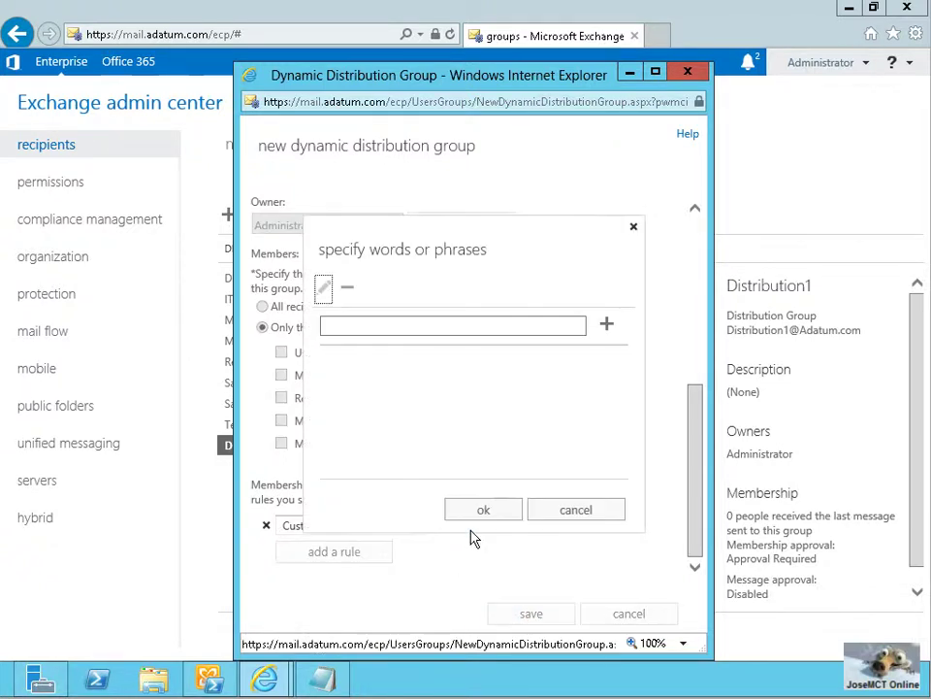
left_click(372, 326)
type("RFRH")
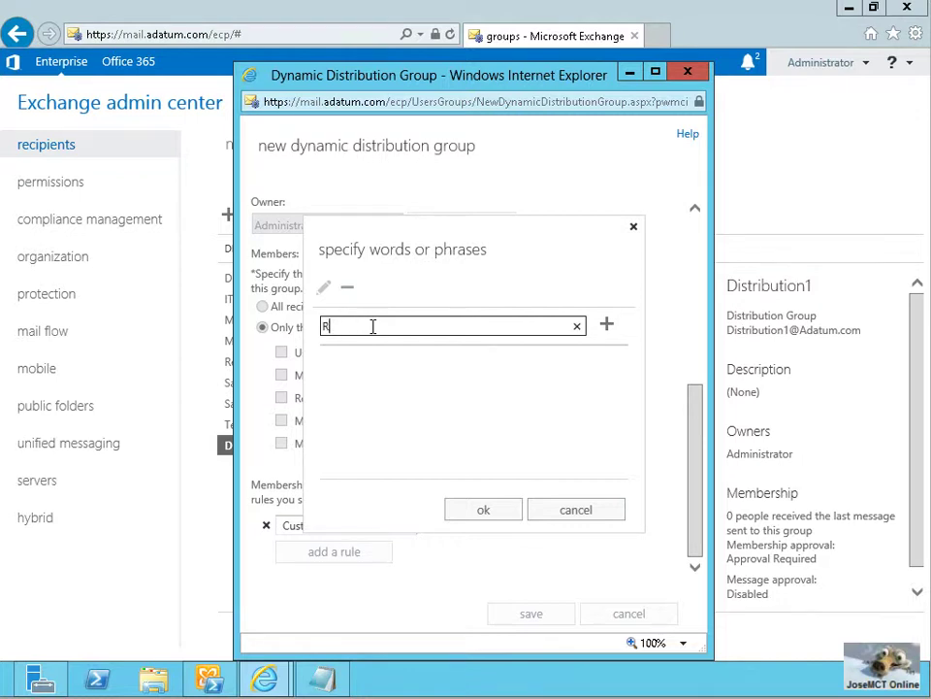
left_click(607, 324)
left_click(495, 508)
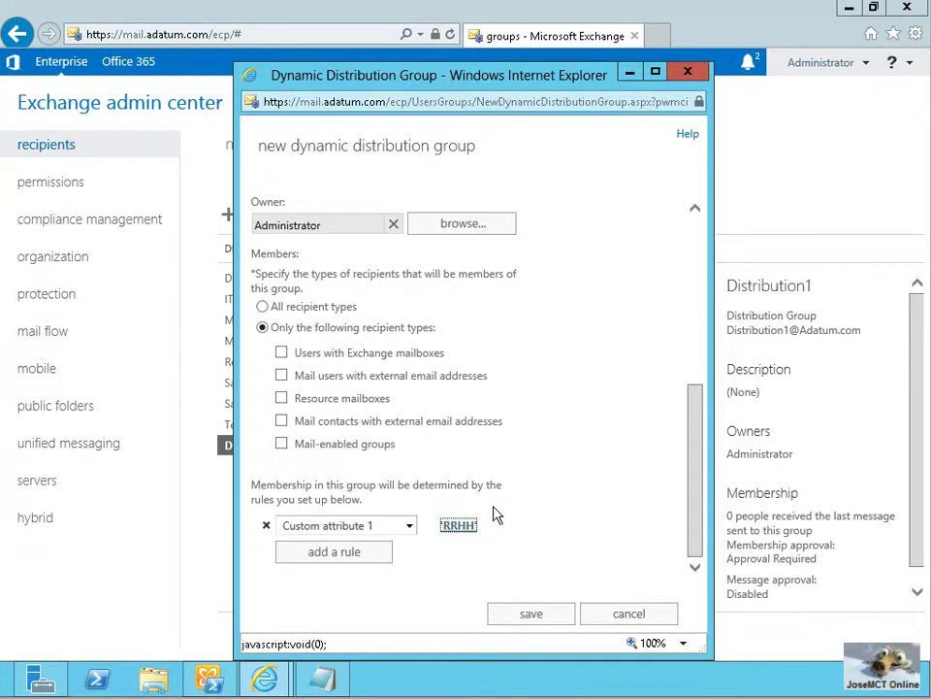
- Include users with Exchange mailboxes as the group's recipient type and save the new dynamic distribution group
left_click(533, 621)
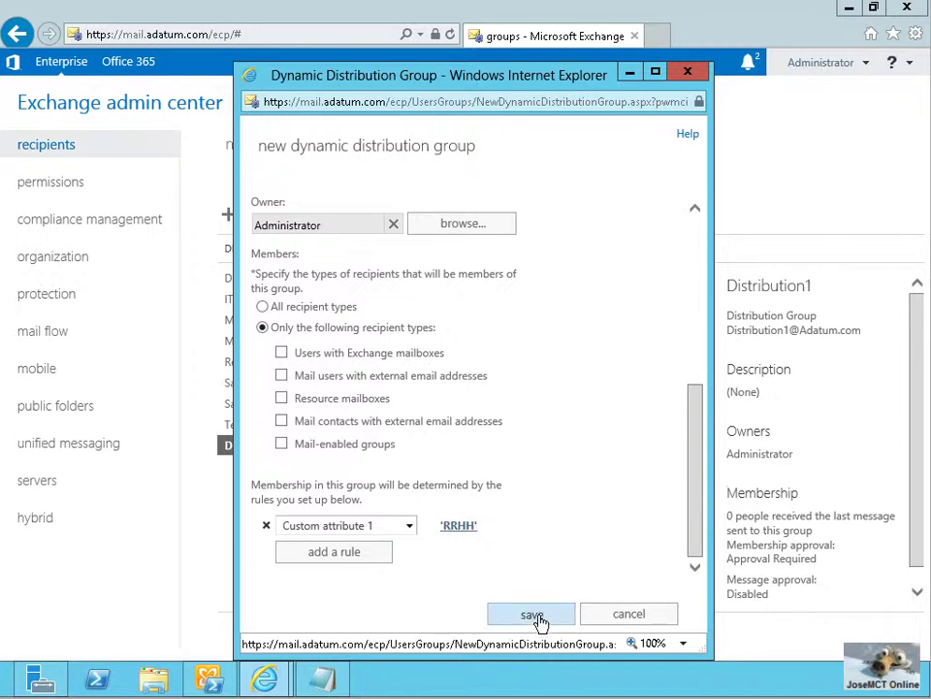
left_click(573, 461)
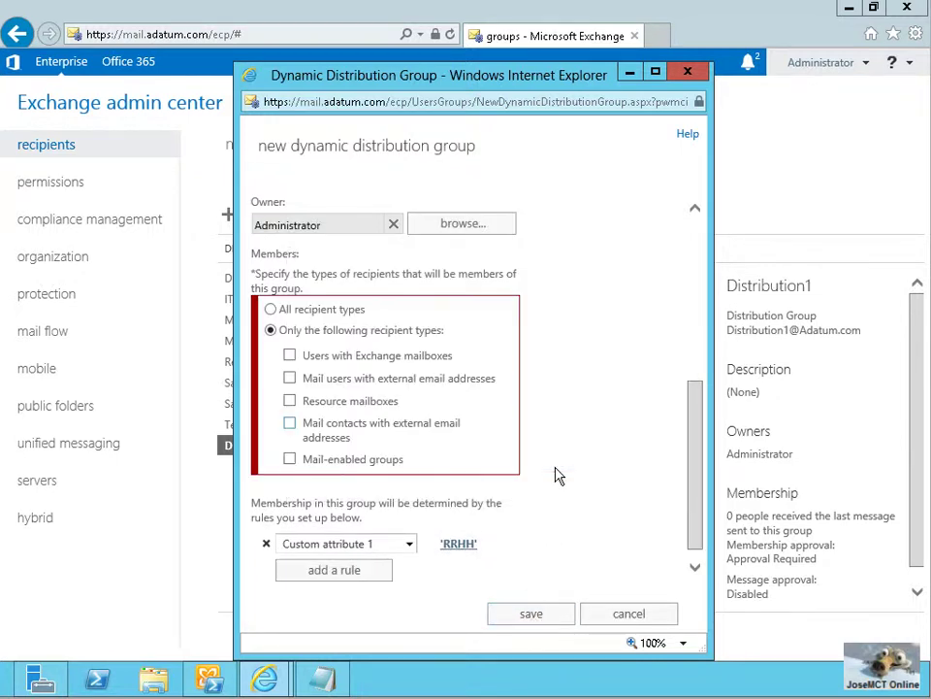
mouse_move(285, 358)
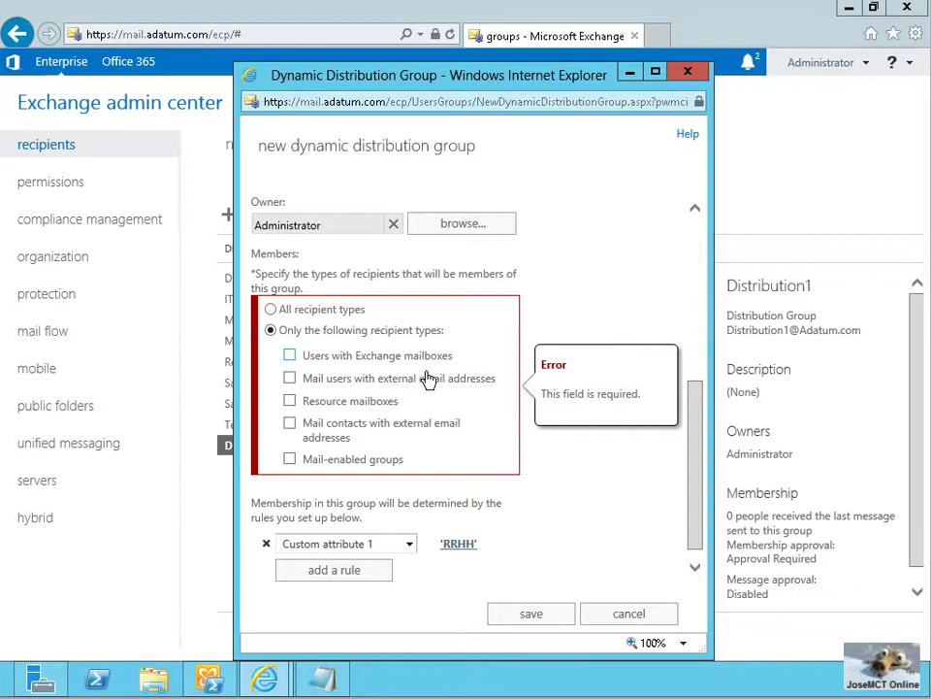
left_click(533, 616)
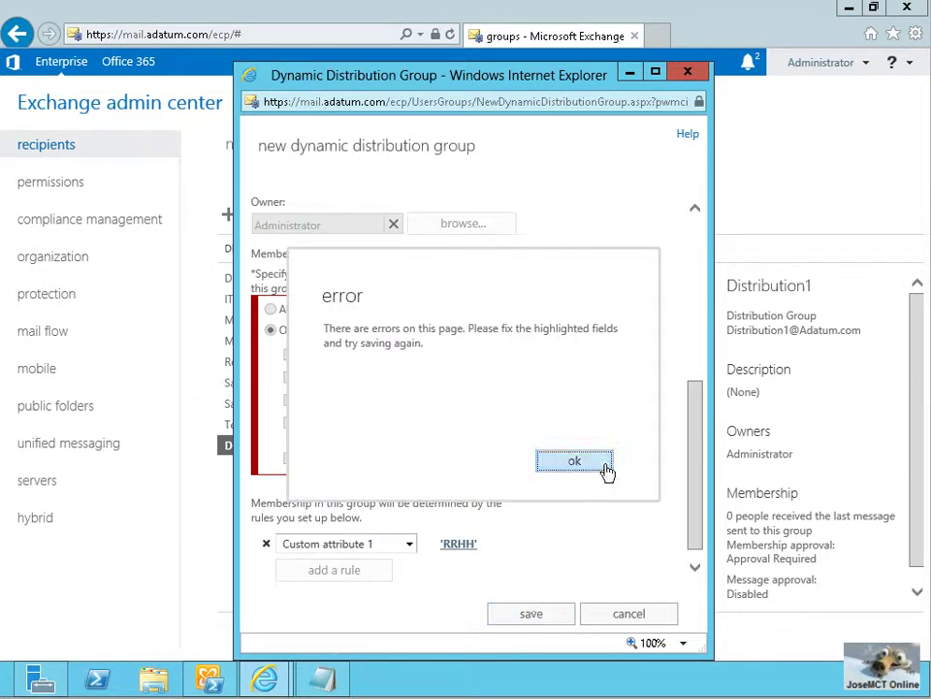
left_click(601, 463)
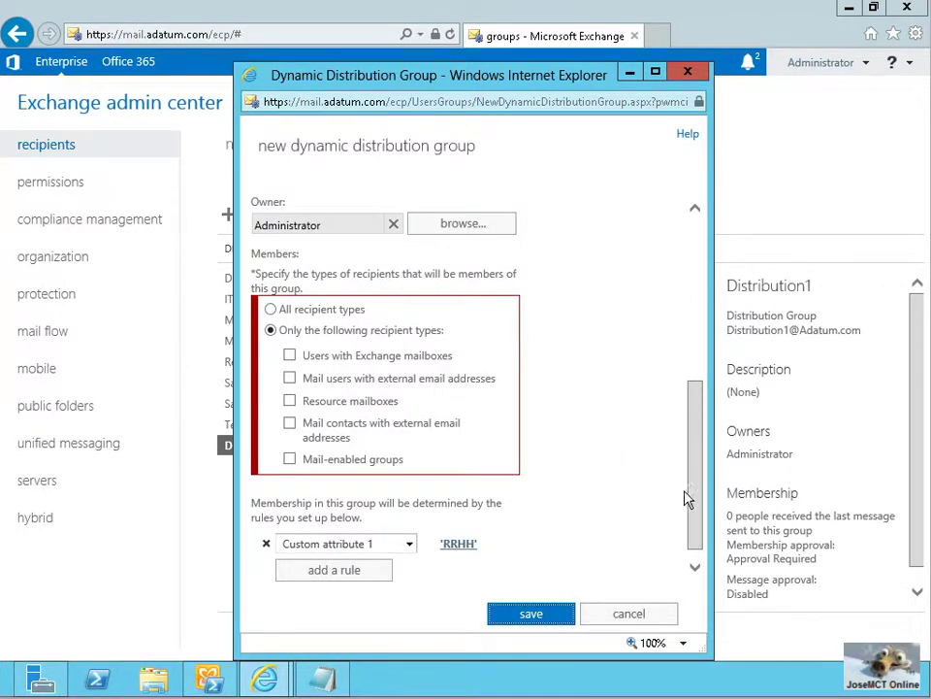
left_click(290, 356)
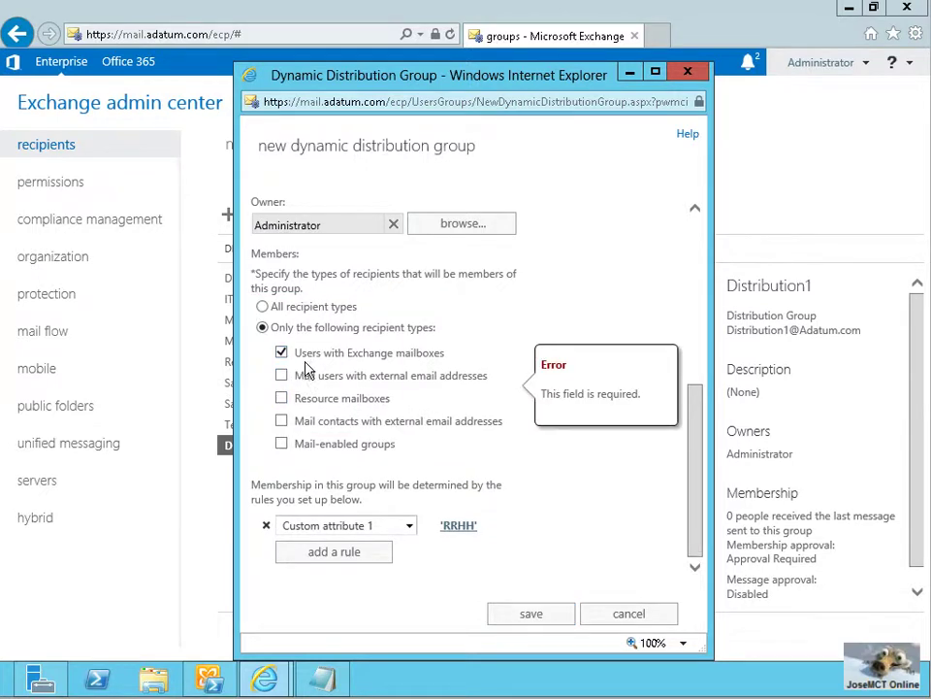
left_click(539, 615)
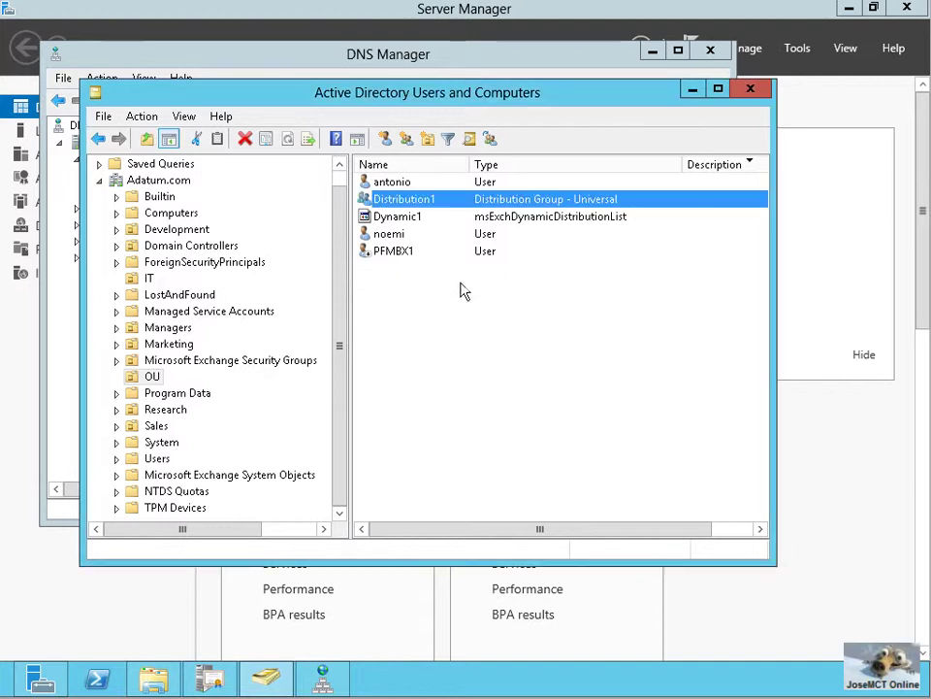
- In Active Directory Users and Computers, examine the group objects in the OU organizational unit
left_click(437, 300)
left_click_drag(472, 170, 488, 167)
left_click(447, 202)
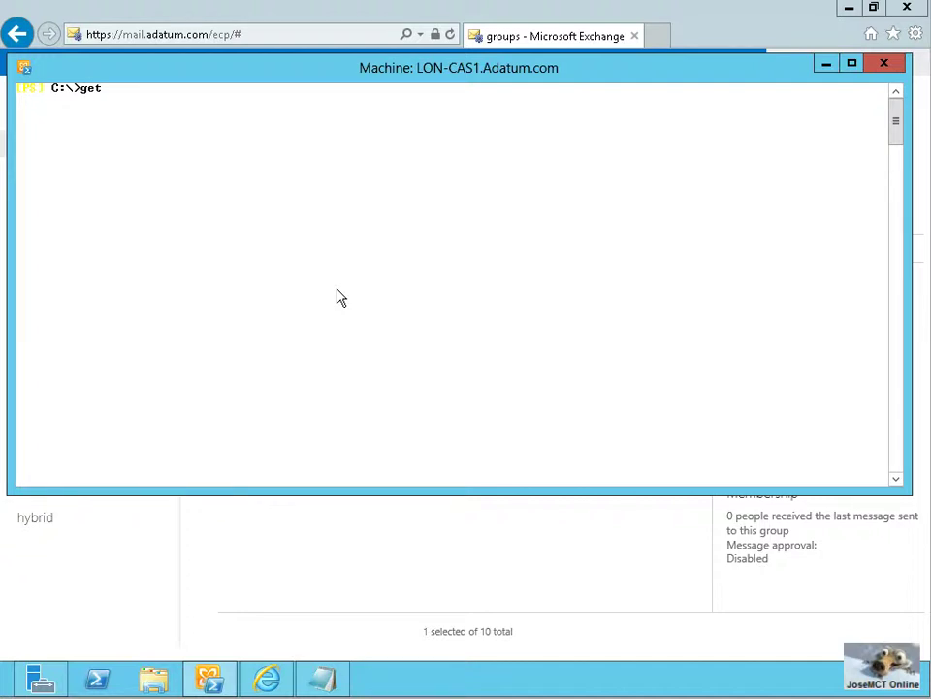
- In Exchange Management Shell, list the members of Distribution1 with Get-DistributionGroupMember
type("-Dist")
key("Tab")
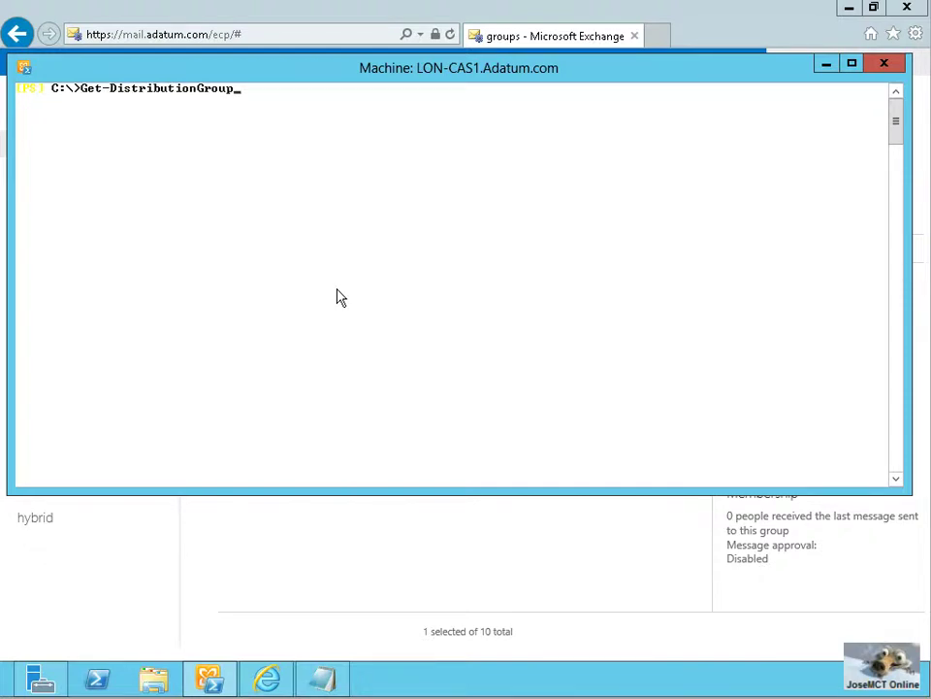
key("Tab")
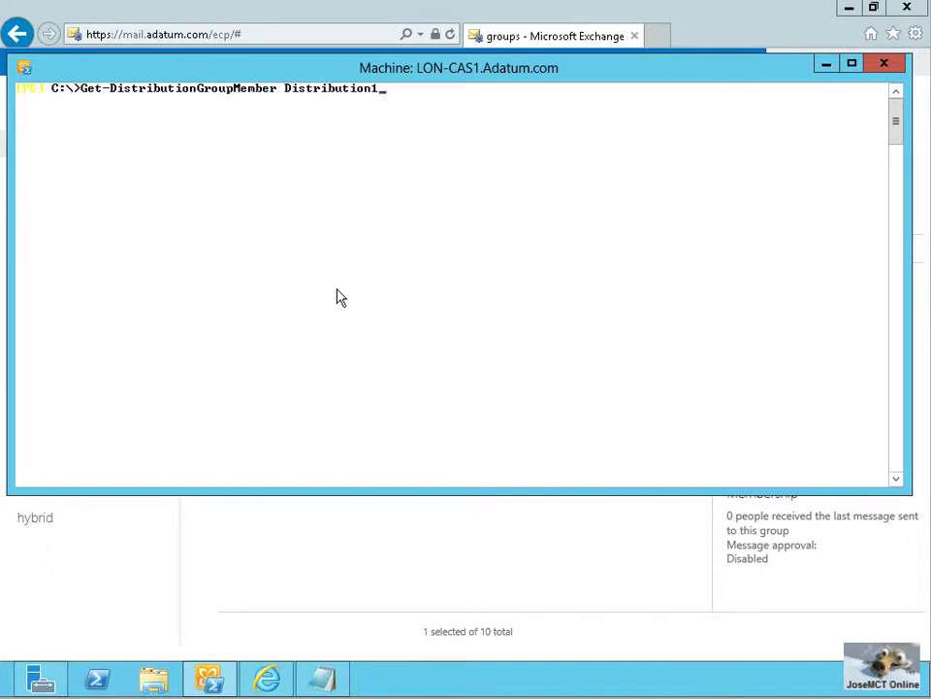
key("Return")
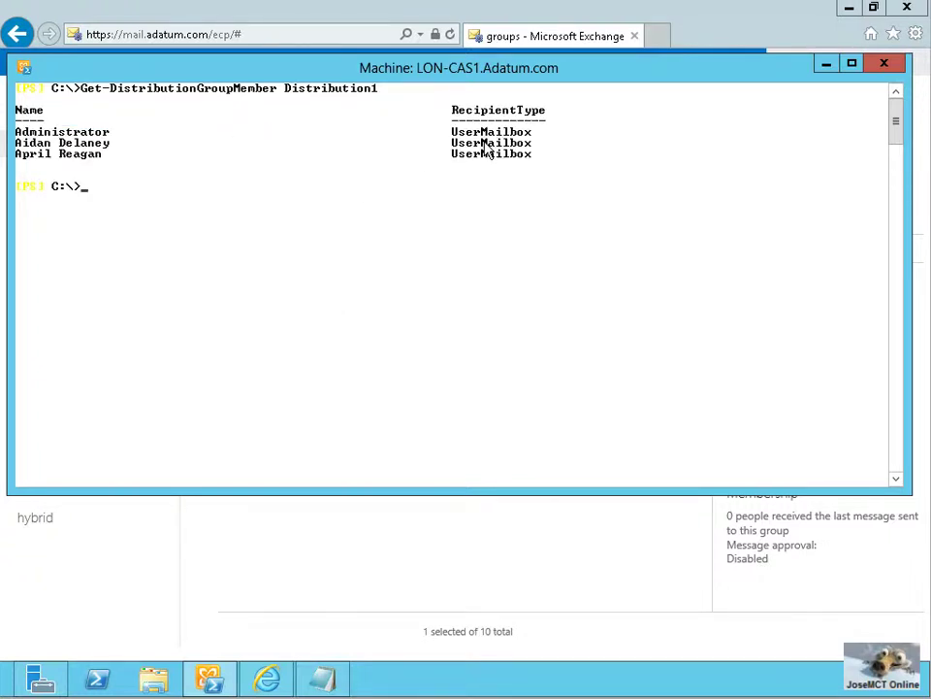
- Try to list the members of Dynamic1 with Get-DistributionGroupMember
key("Up")
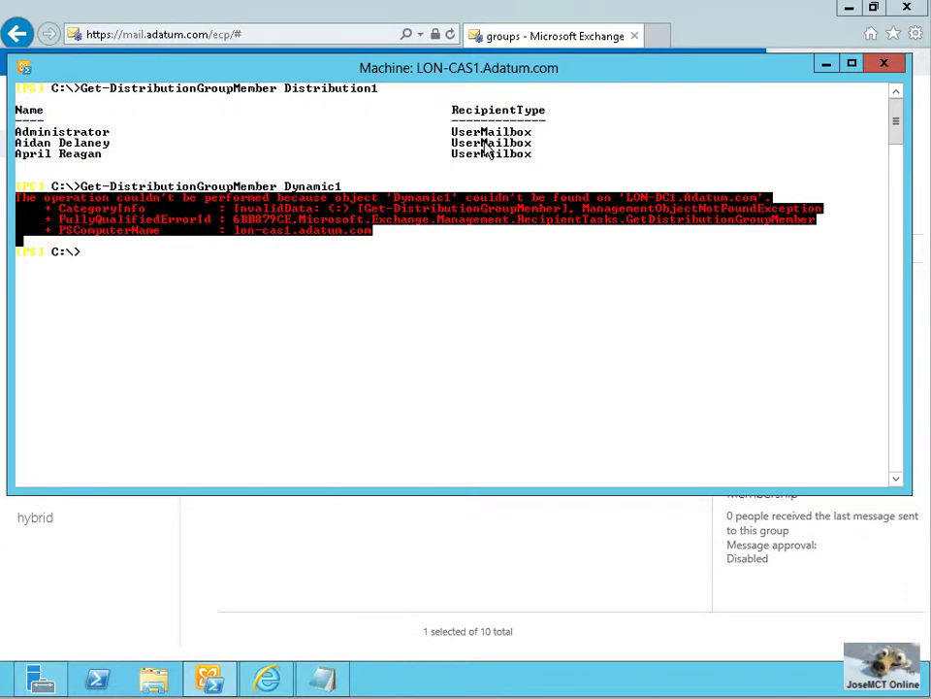
key("Up")
key("Up")
key("Up")
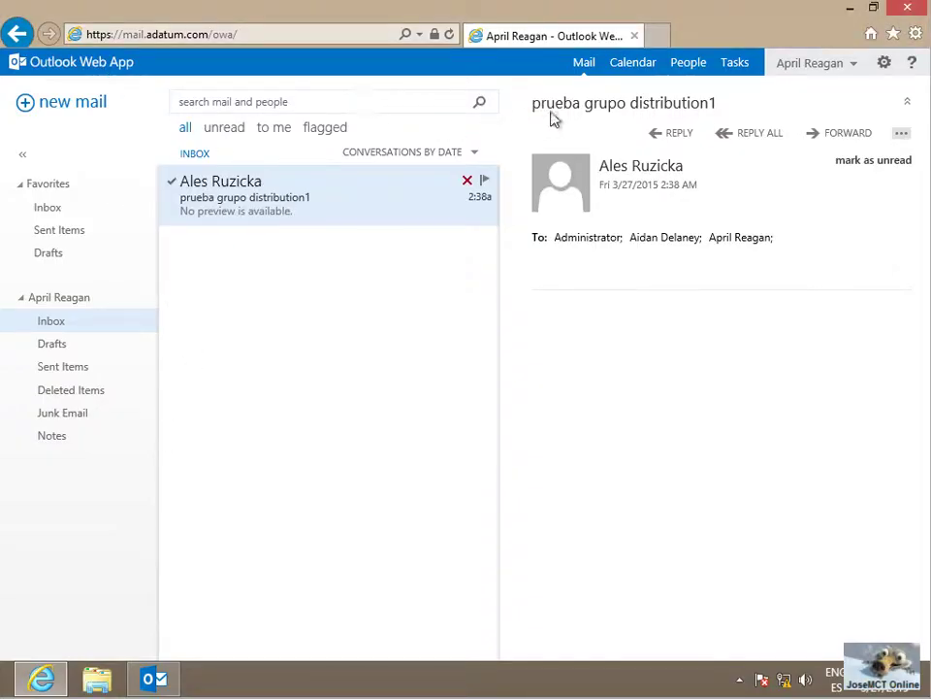
- In Outlook Web App, email Dynamic1 with the subject "pruana grupo distribucio dinamica" and a short greeting, and switch to Outlook
left_click(50, 103)
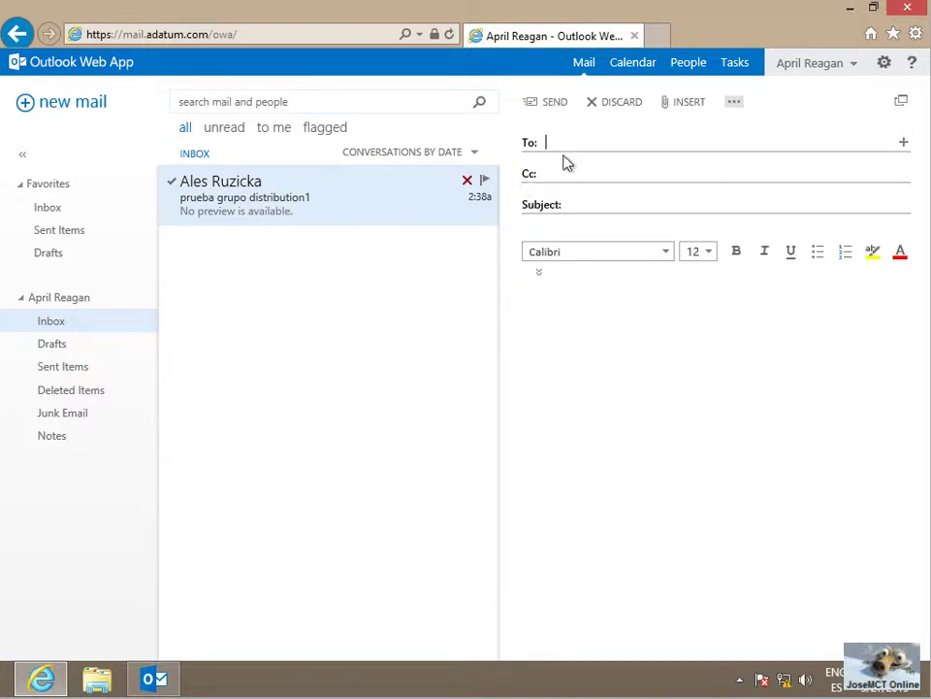
type("dyna")
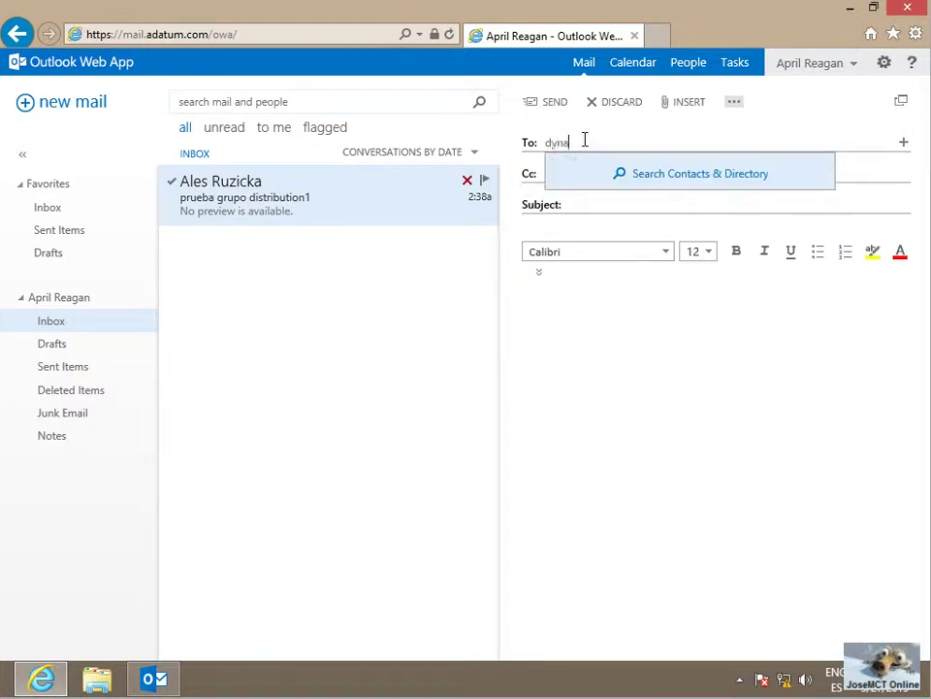
left_click(754, 182)
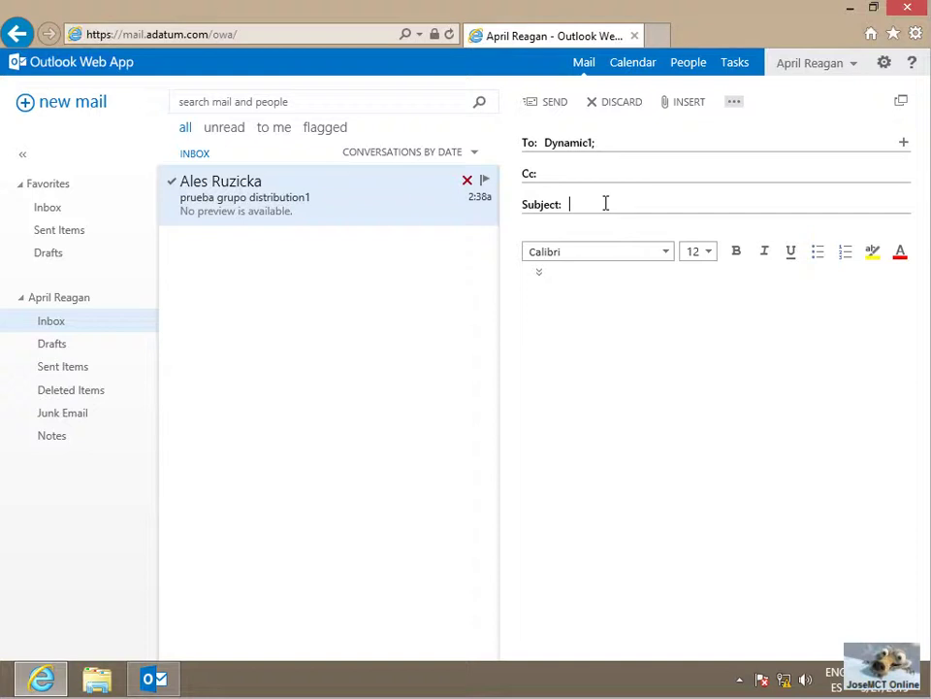
type("pruana grupo distribucio dinamica")
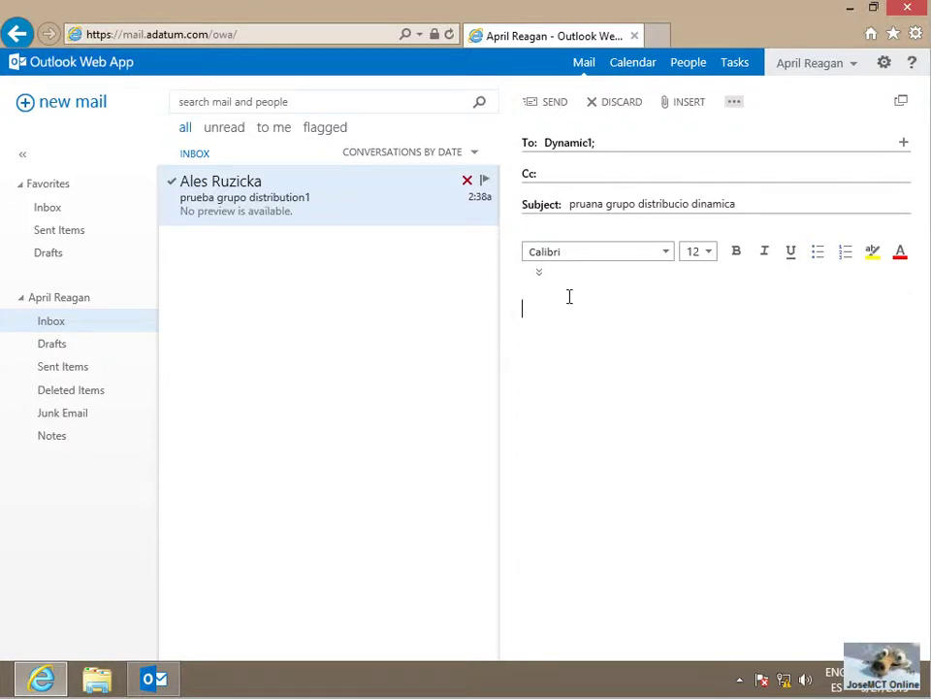
type("olaaaaaaaaaaa")
left_click(551, 102)
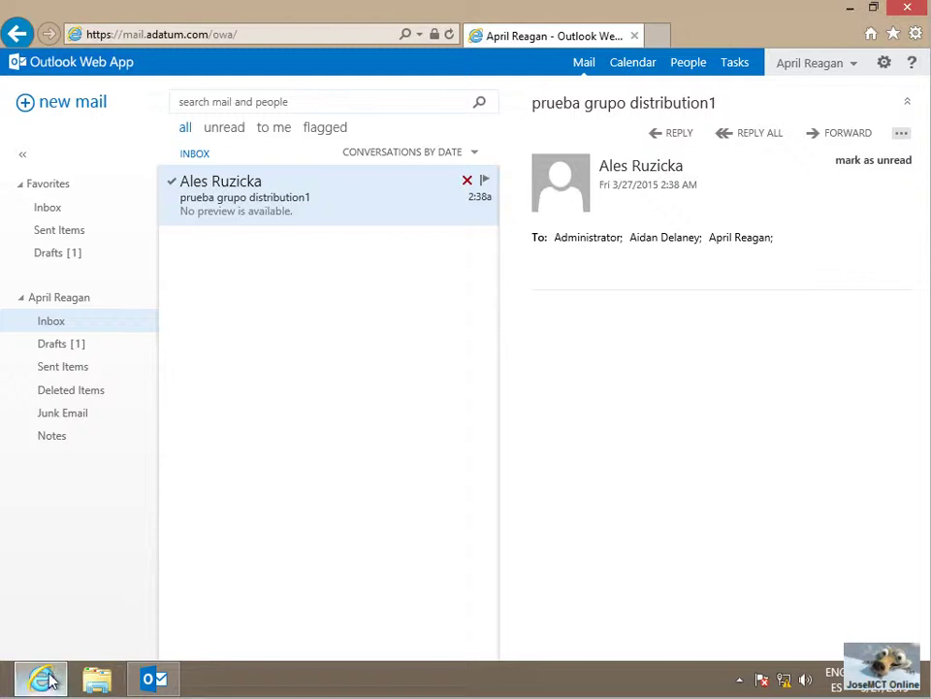
left_click(154, 678)
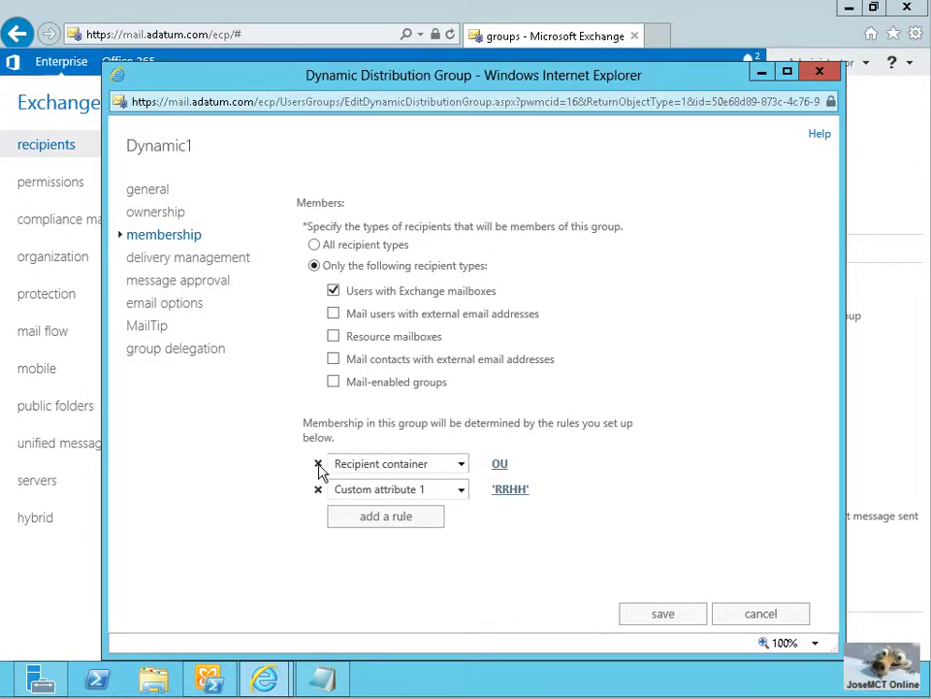
- In Exchange admin center, remove the Recipient container rule from Dynamic1's membership and try to save the group
left_click(318, 463)
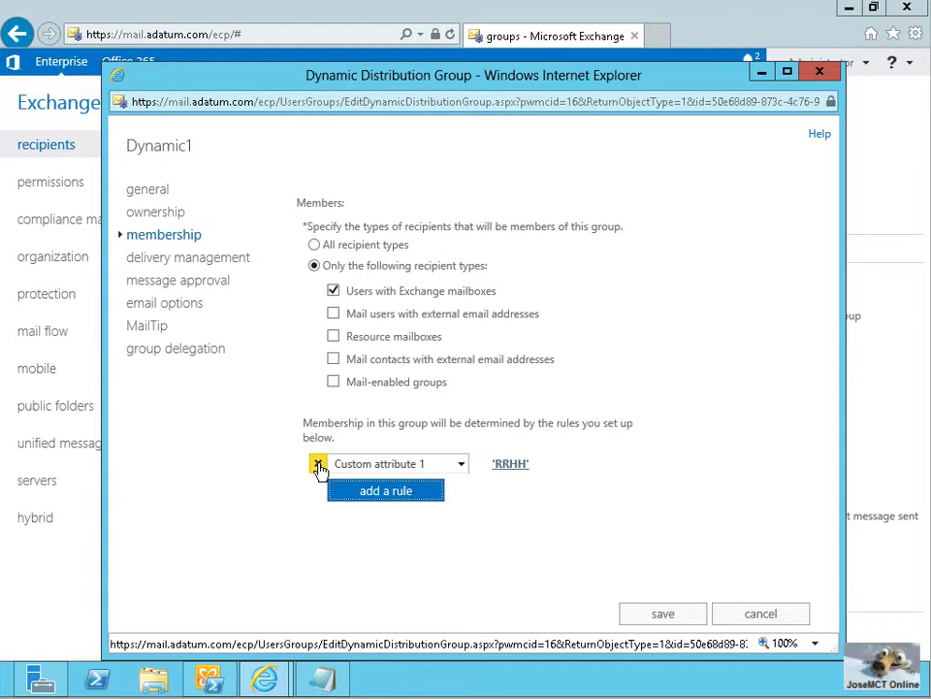
left_click(682, 617)
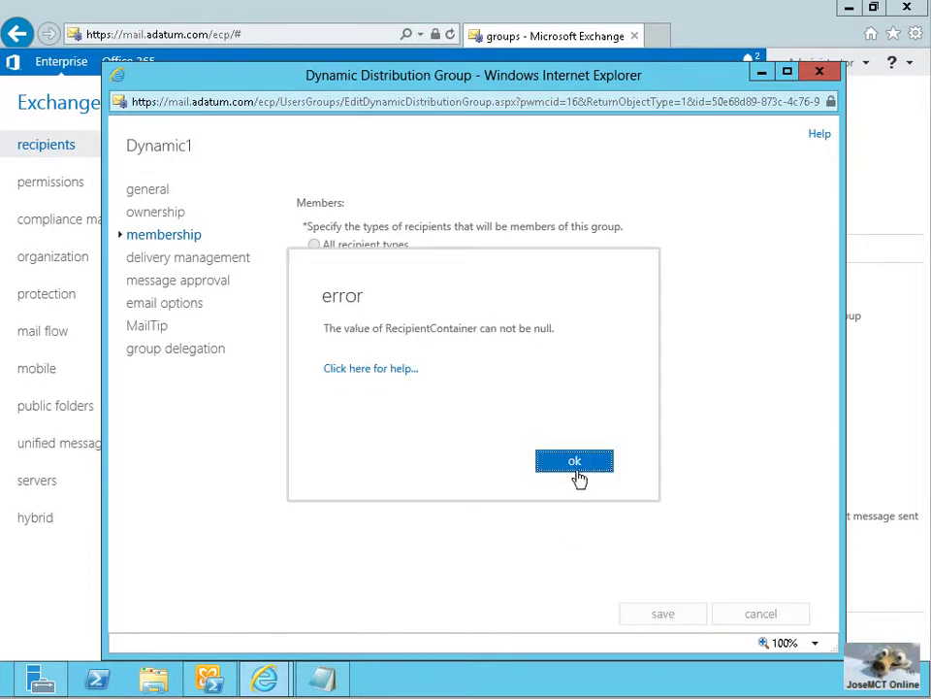
left_click(578, 473)
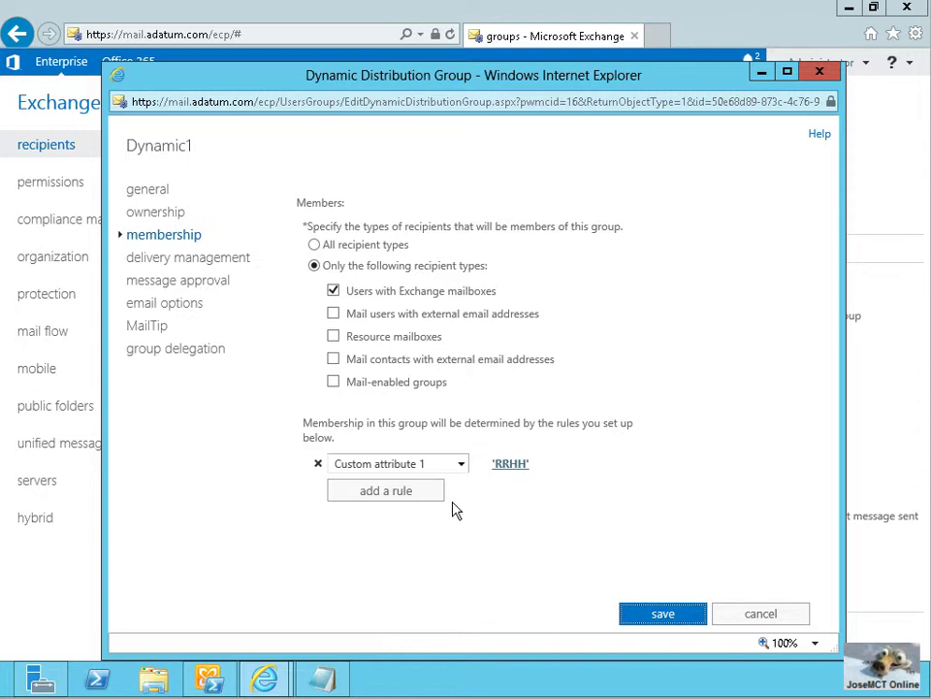
- Add a Recipient container membership rule to Dynamic1 with Adatum.com as the organizational unit
left_click(385, 492)
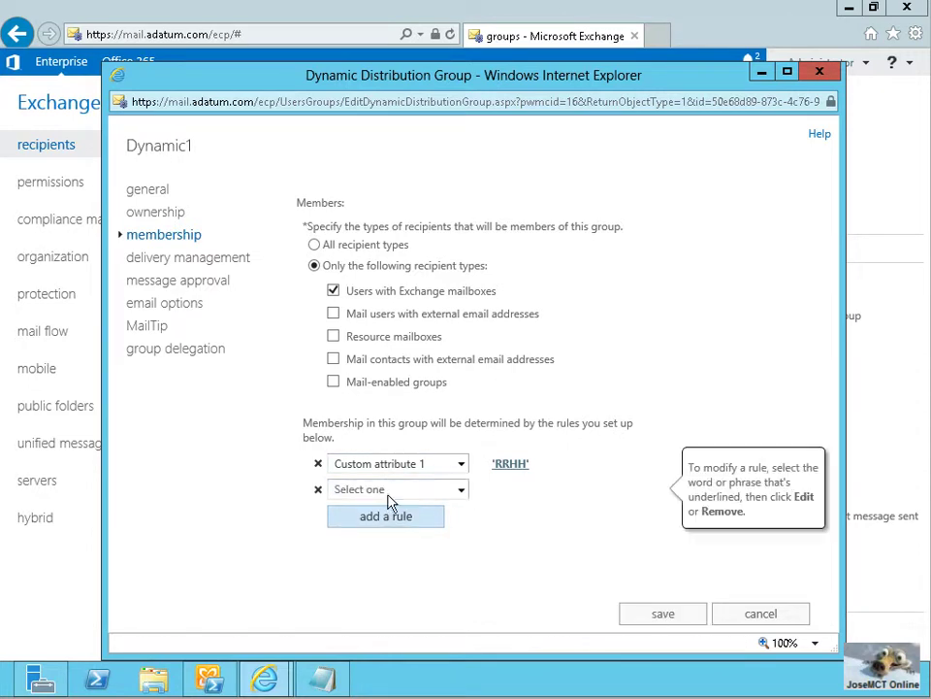
left_click(469, 496)
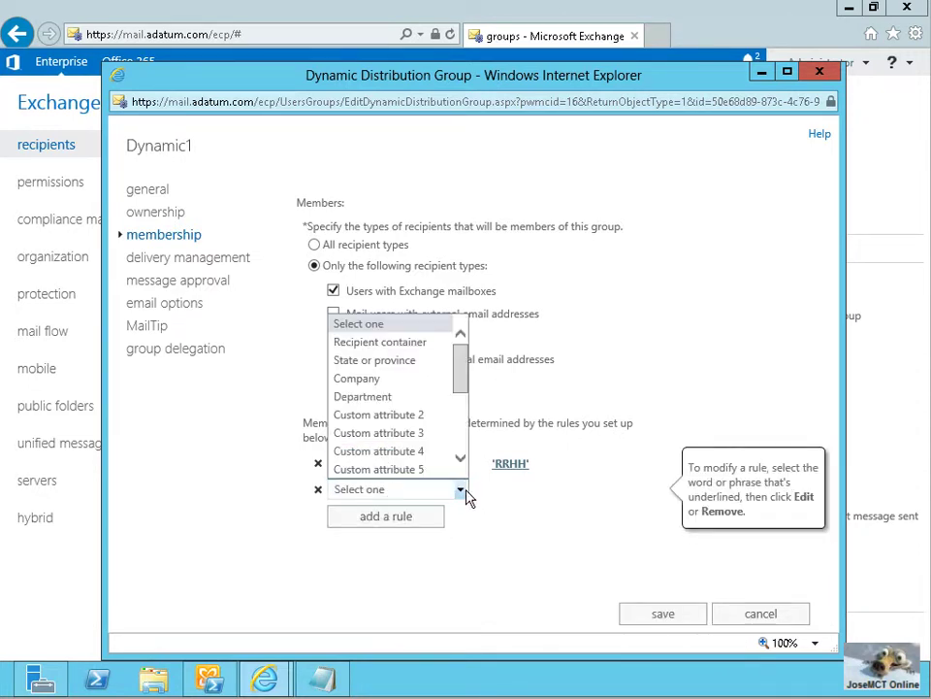
left_click(388, 350)
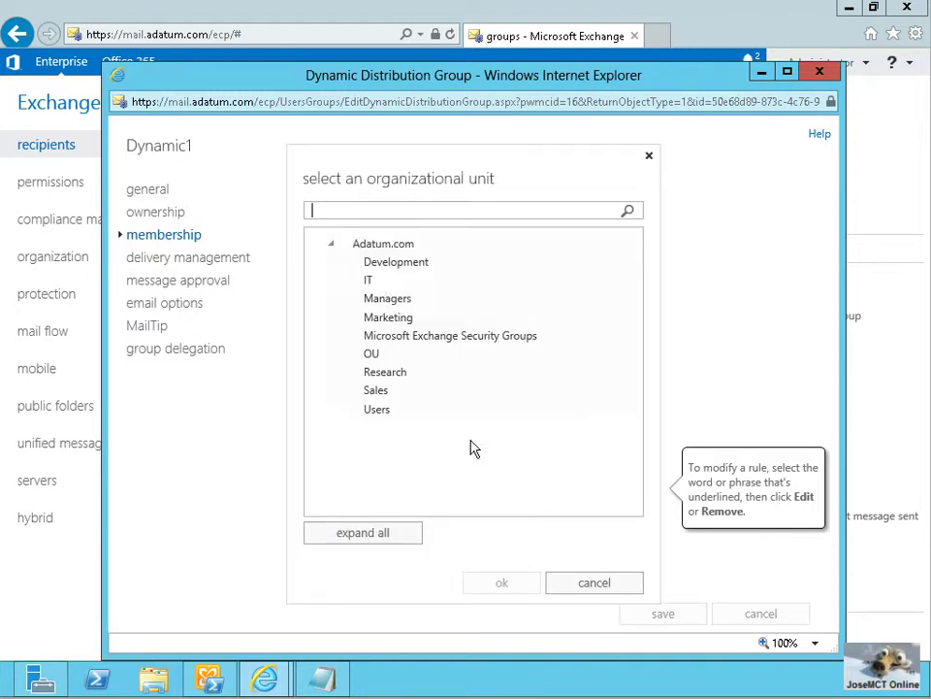
left_click(378, 243)
left_click(499, 585)
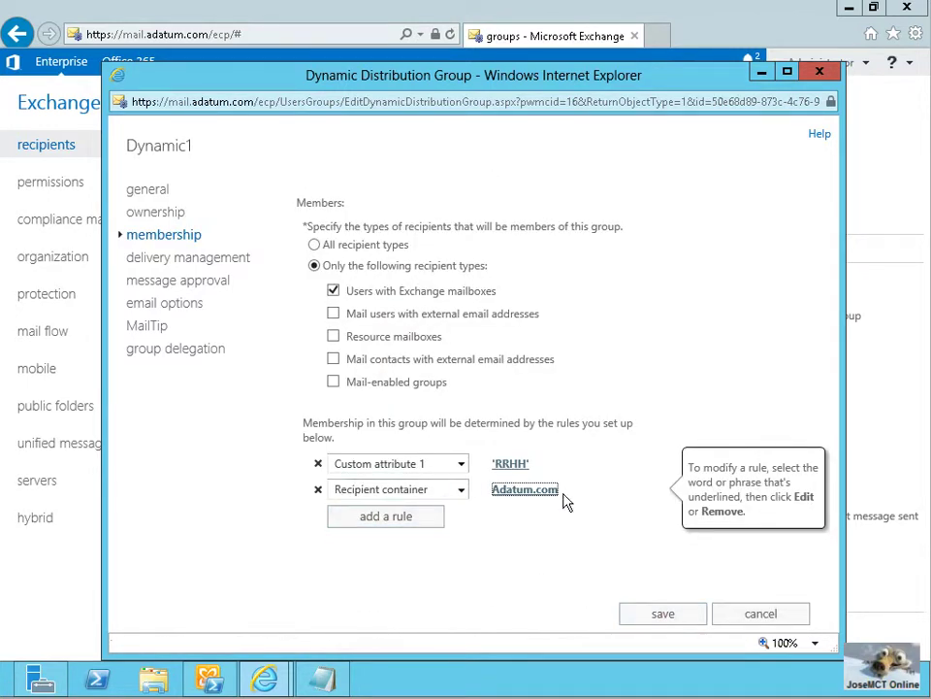
- Save the Dynamic1 membership changes, switch to Outlook Web App and address a new email to Dynamic1
left_click(651, 615)
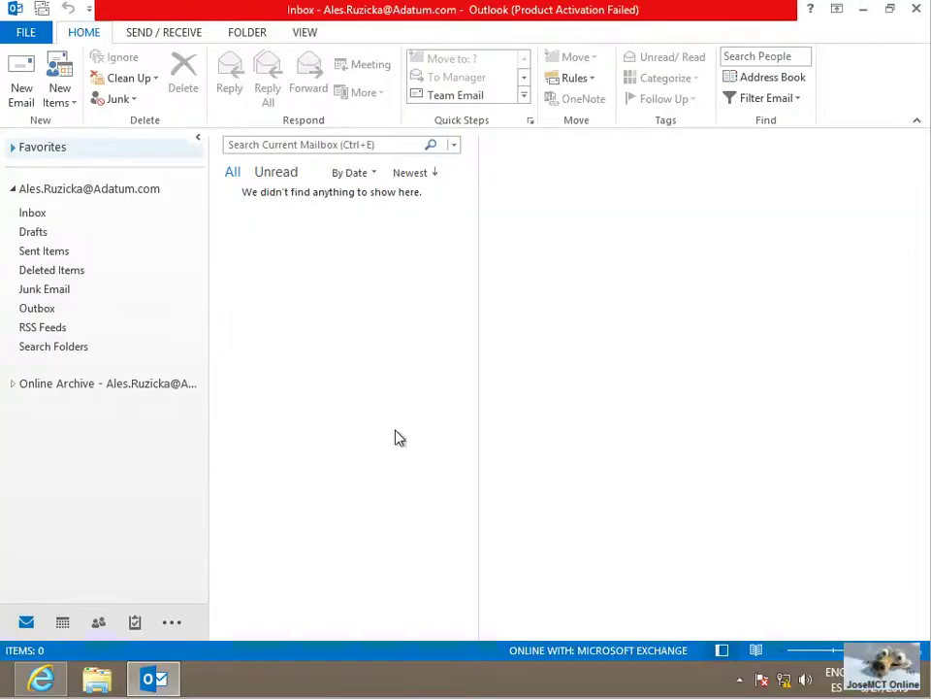
left_click(42, 679)
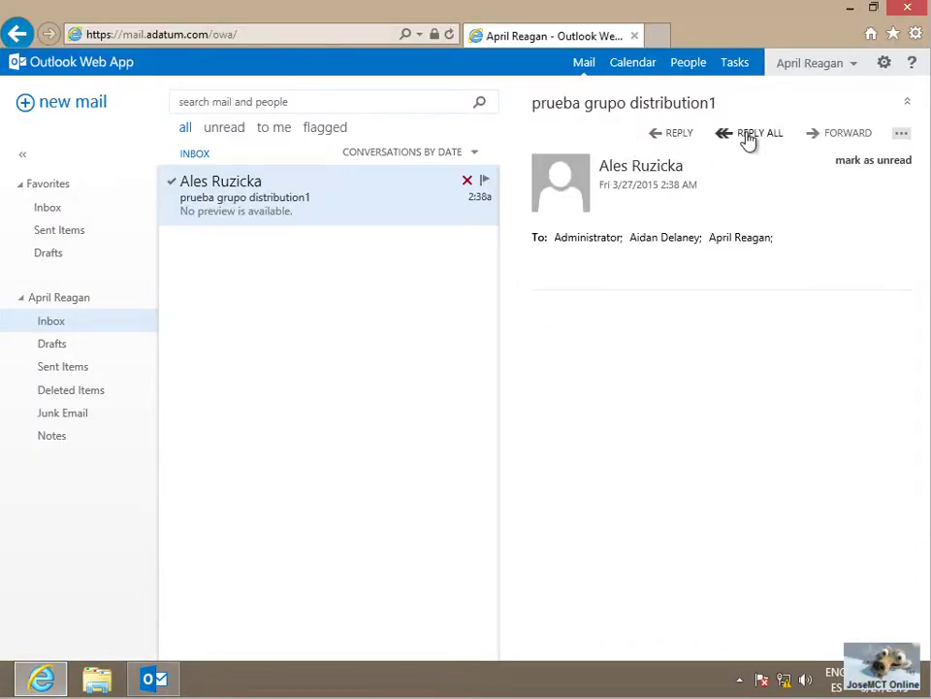
left_click(54, 105)
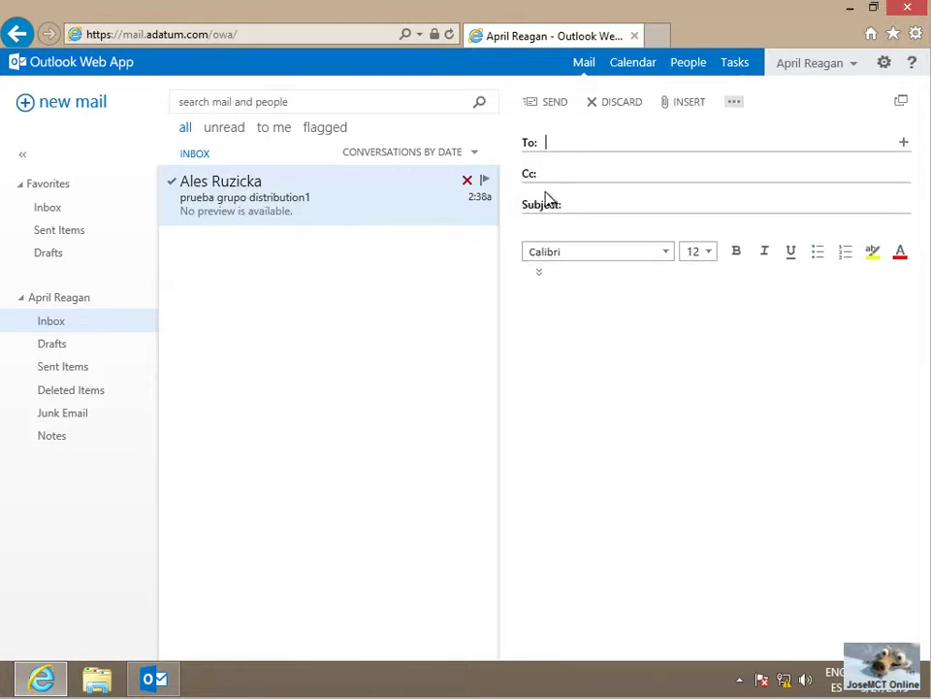
type("dina")
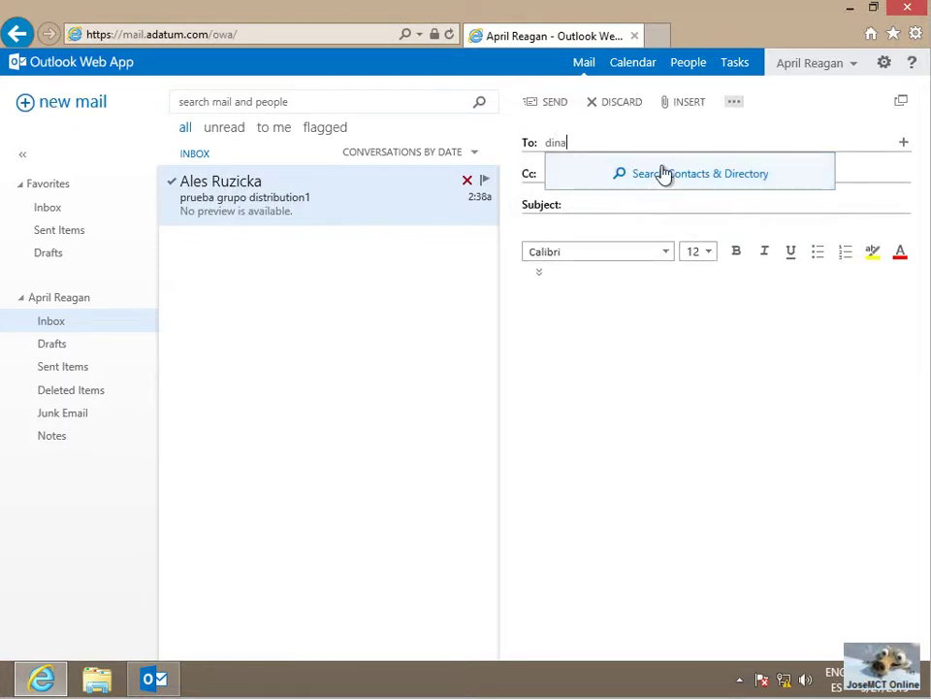
left_click(667, 175)
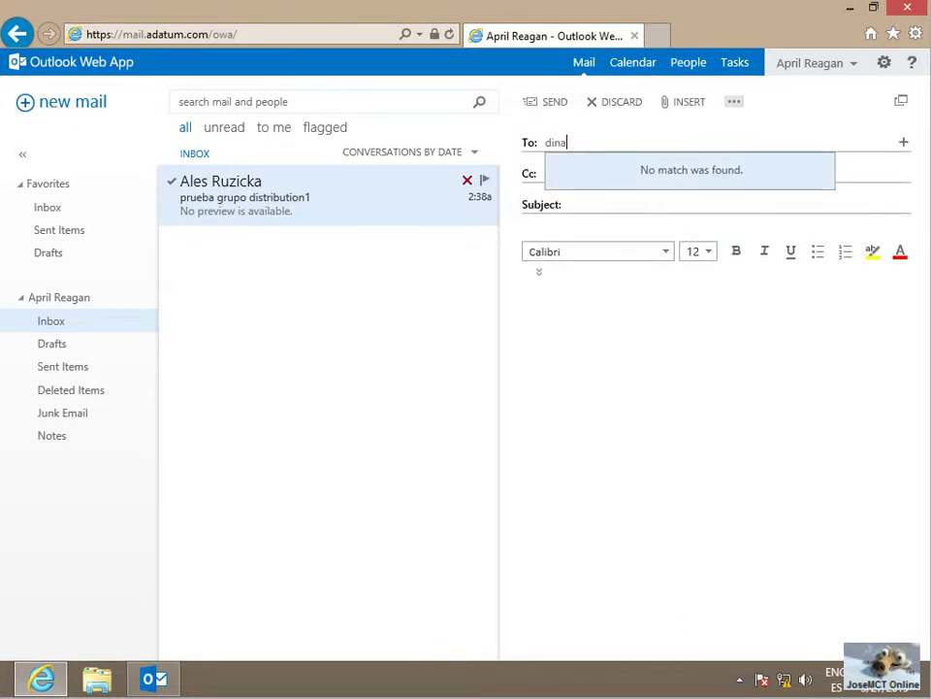
key("Return")
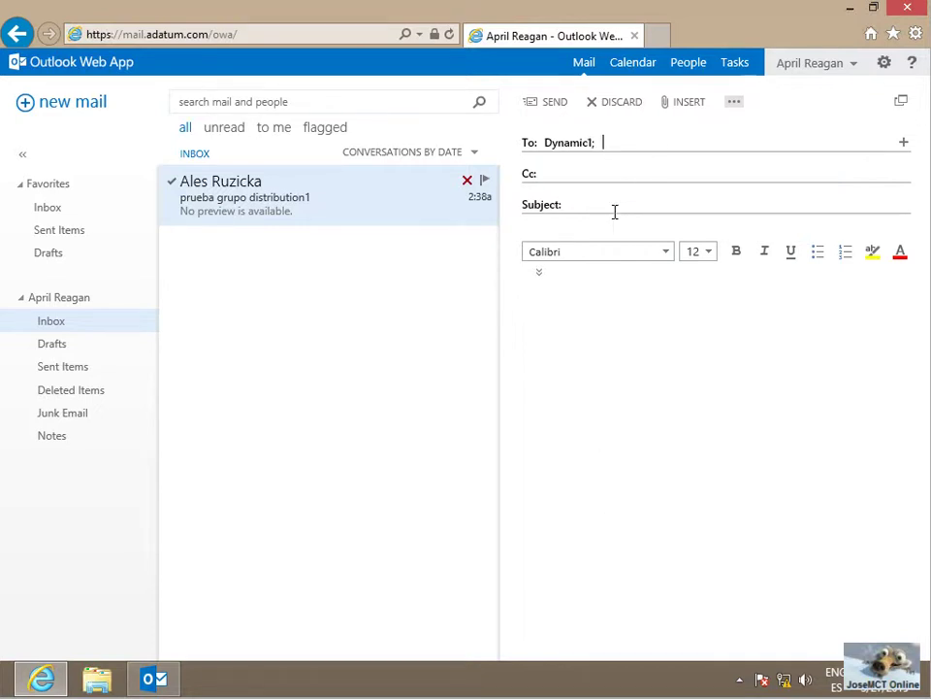
- Send the message with the subject "grupo dinamico" and open the copy delivered to the inbox
left_click(613, 207)
type("grupo dinamico")
left_click(553, 102)
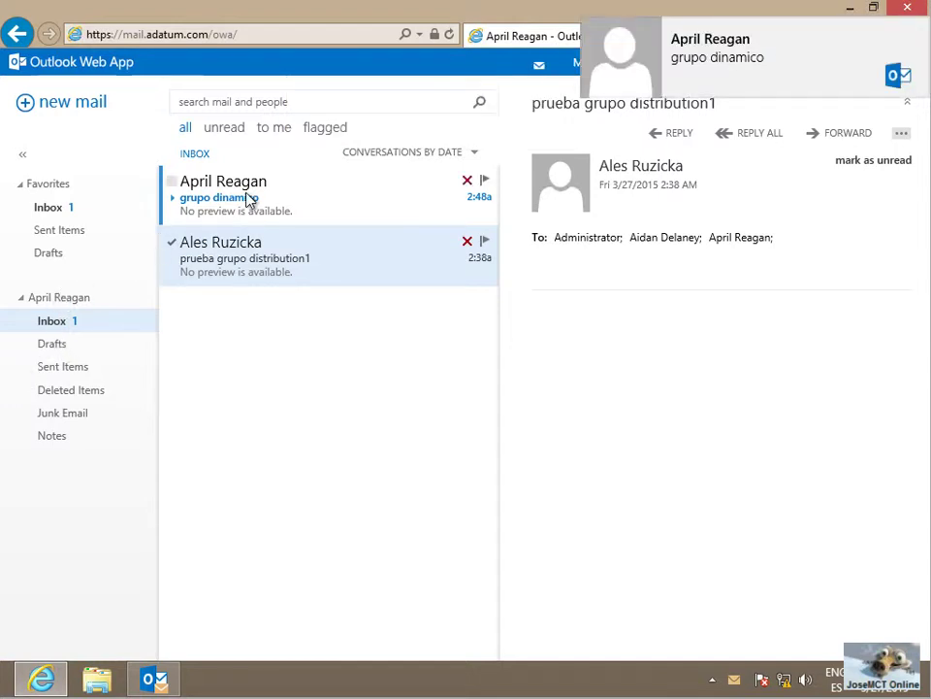
left_click(246, 190)
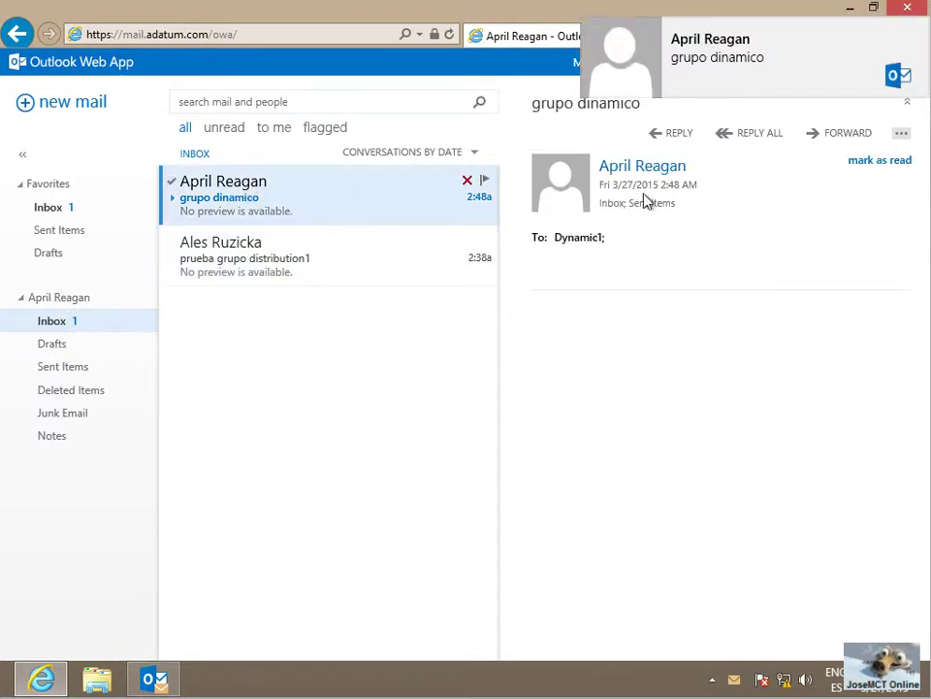